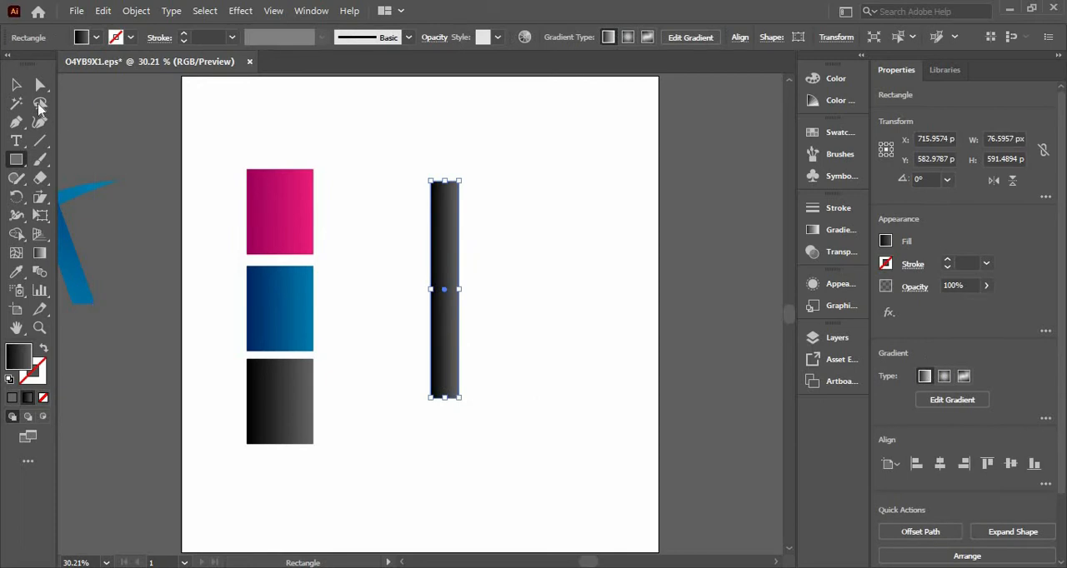
Create a sheared copy of the vertical black gradient bar about its center, using a -160° shear angle on the horizontal axis.
left_click(15, 85)
left_click(376, 277)
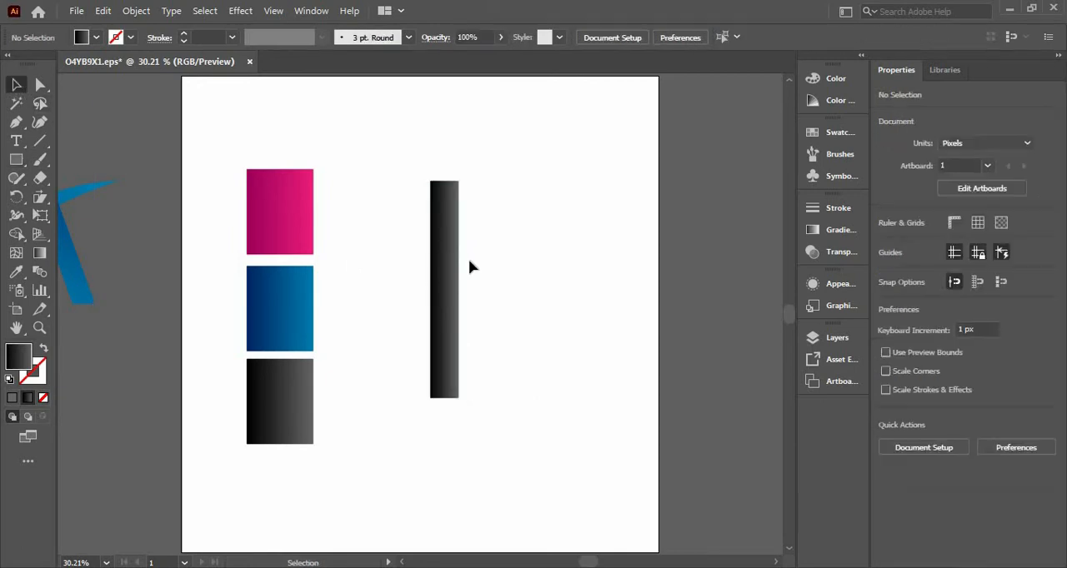
left_click(450, 275)
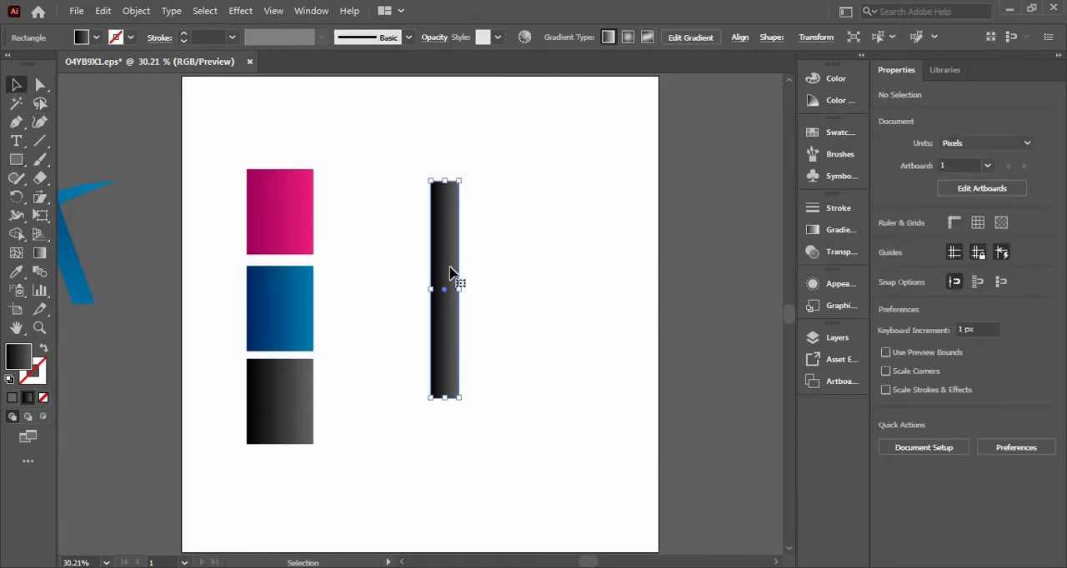
left_click(39, 197)
left_click(104, 217)
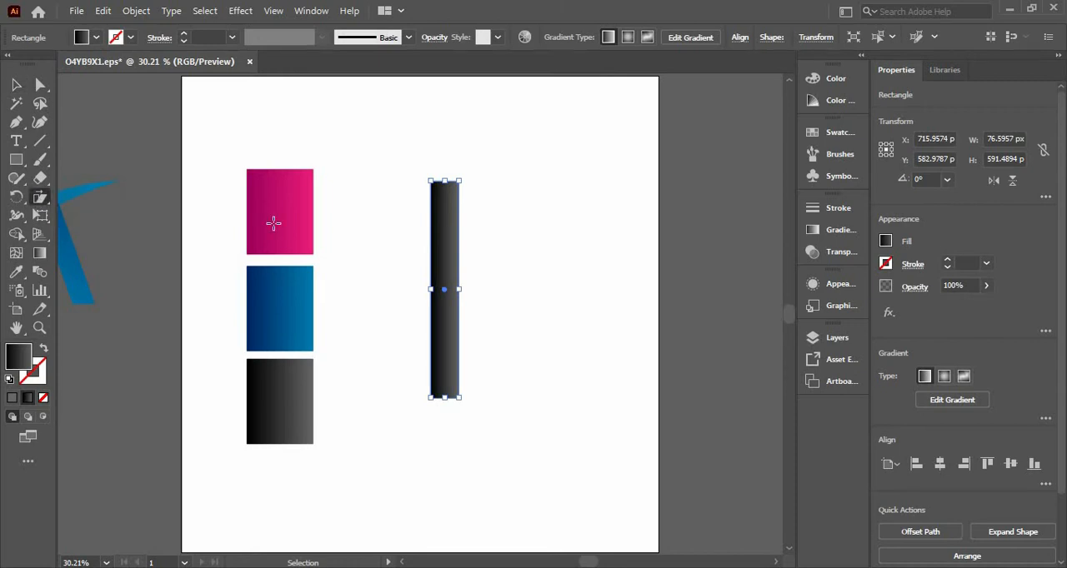
left_click(444, 290, "alt")
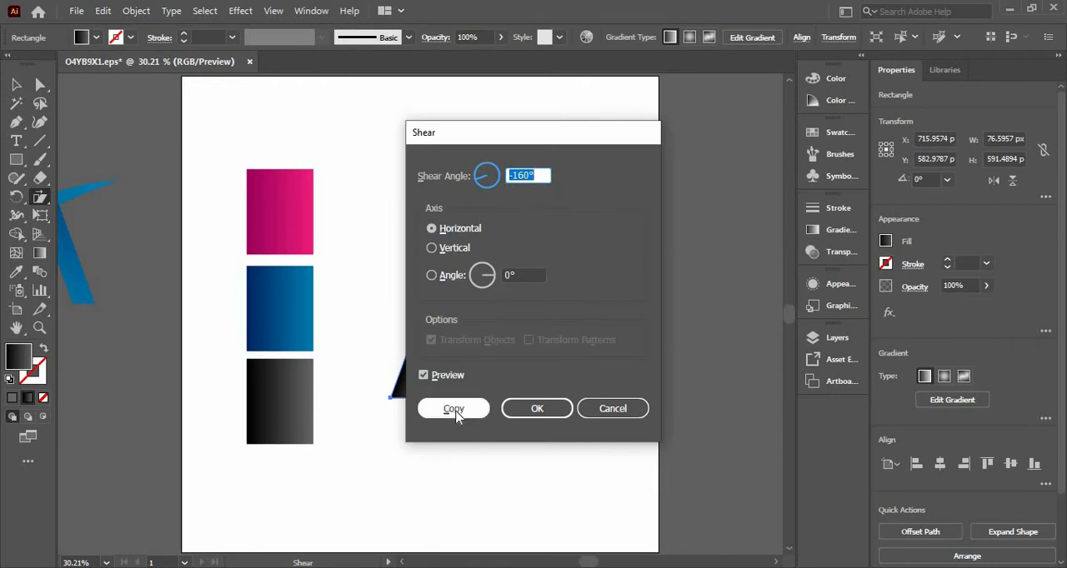
left_click(433, 246)
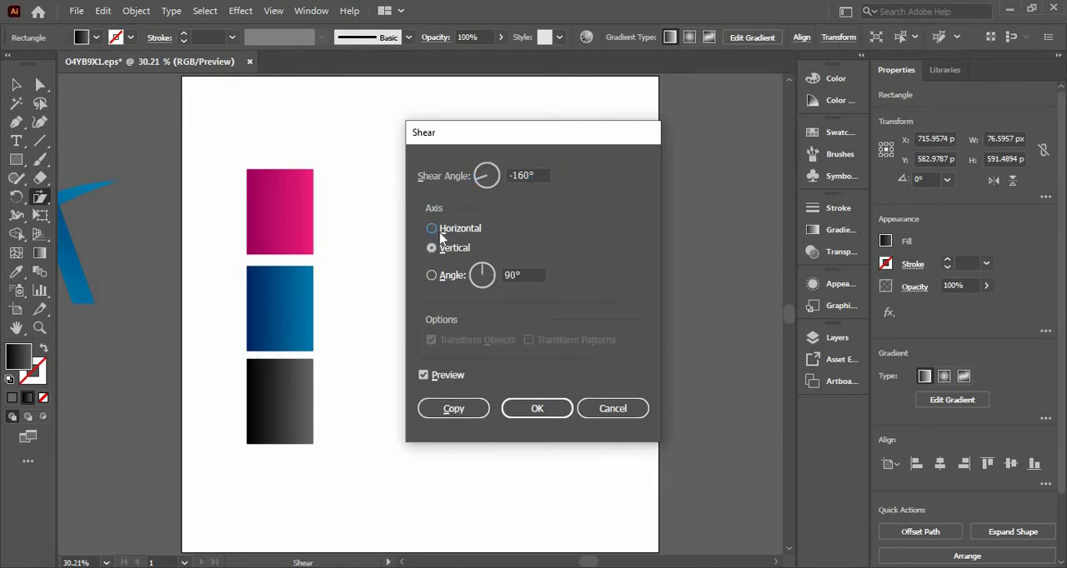
left_click(440, 233)
left_click(448, 408)
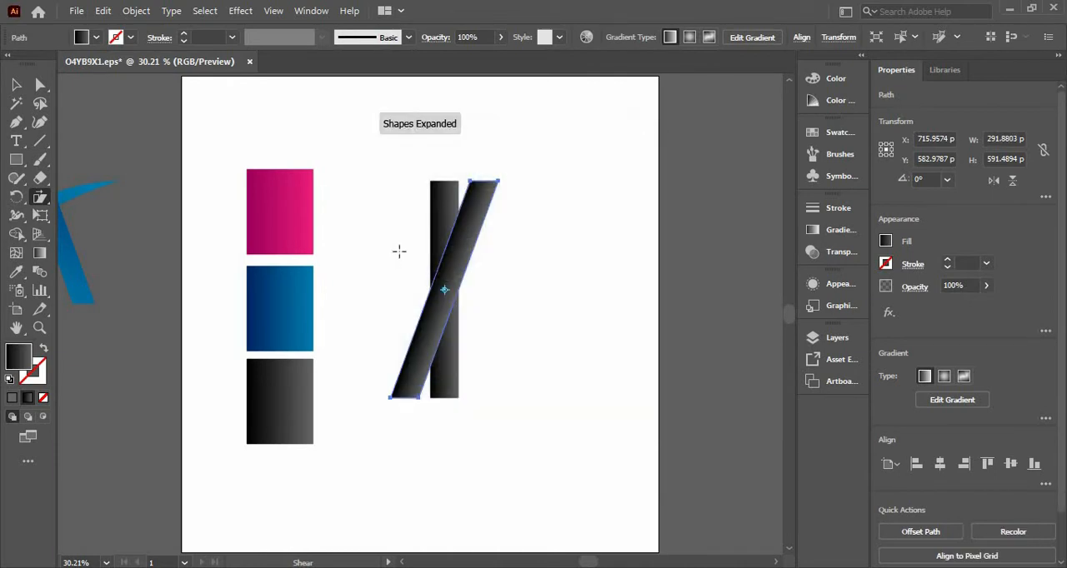
Move the slanted bar just to the right of the vertical bar and create a mirrored copy of it with Reflect.
key("v")
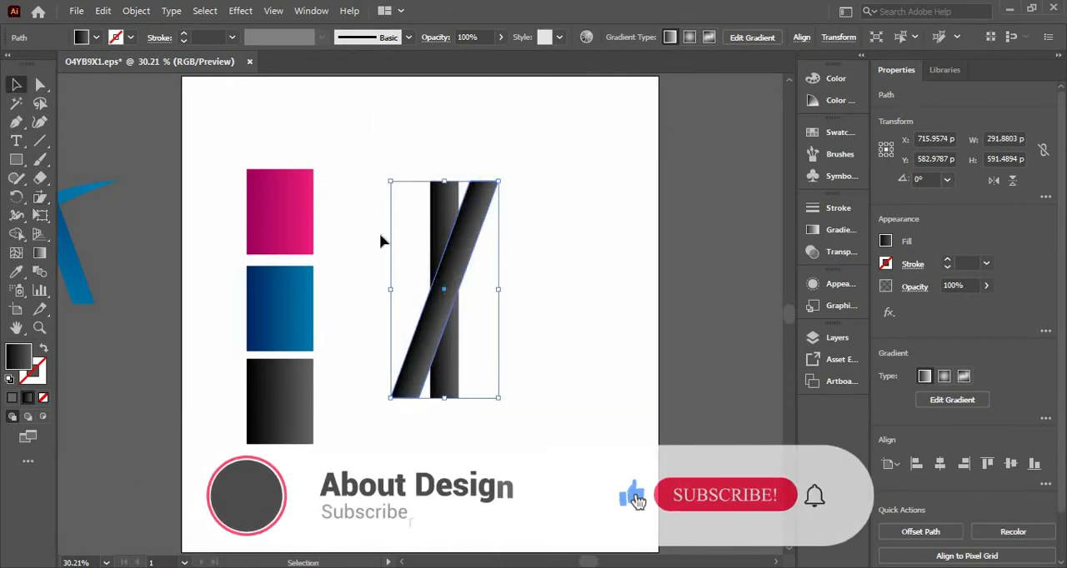
left_click_drag(445, 288, 519, 288)
right_click(519, 288)
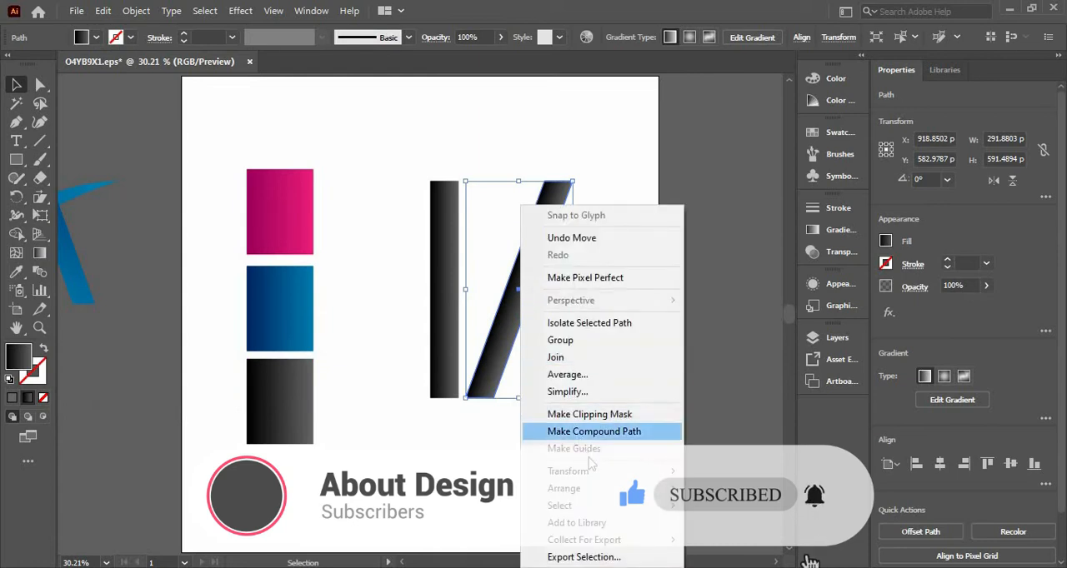
mouse_move(661, 497)
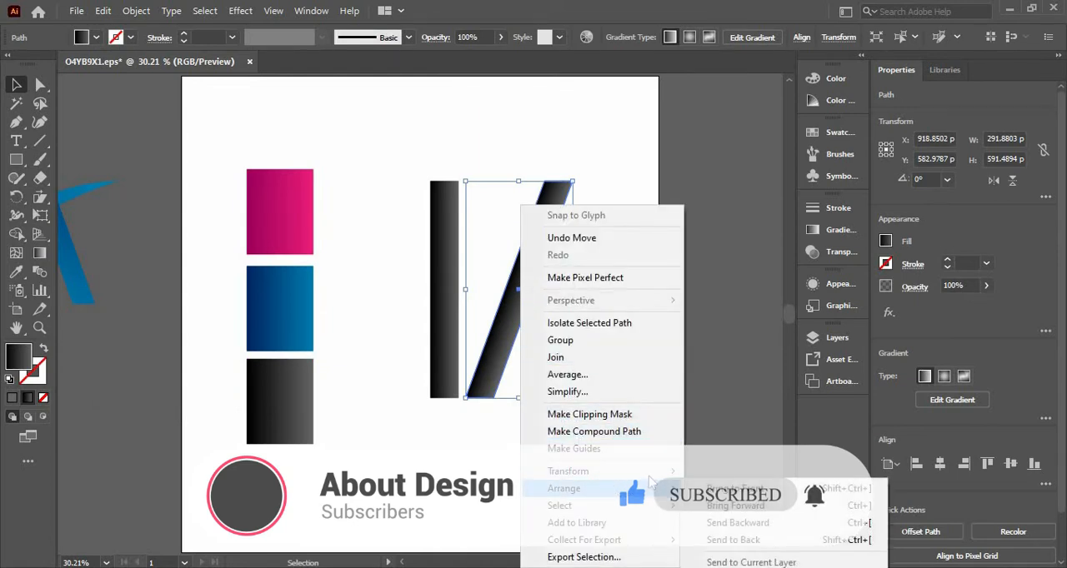
mouse_move(650, 471)
left_click(752, 392)
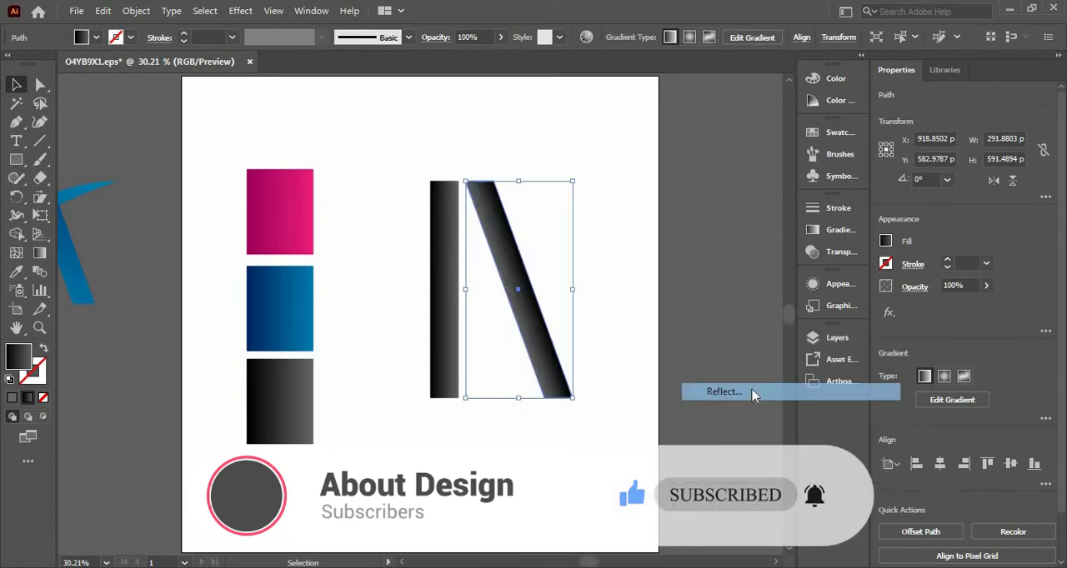
left_click(448, 389)
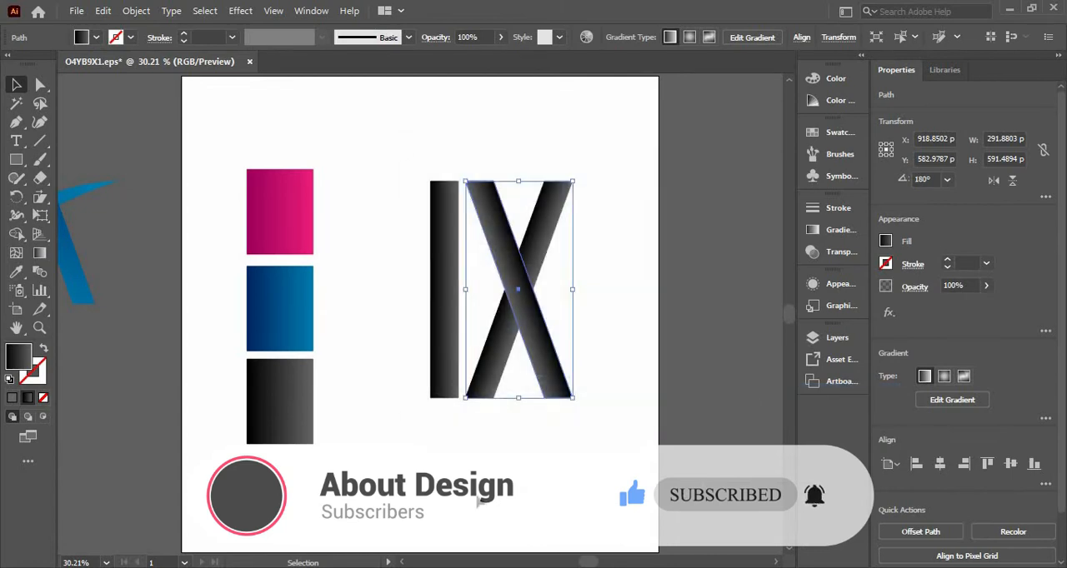
Move the mirrored bar to the right until its top overlaps the other slanted bar's top, forming an A shape.
left_click(480, 502)
left_click_drag(563, 300, 606, 291)
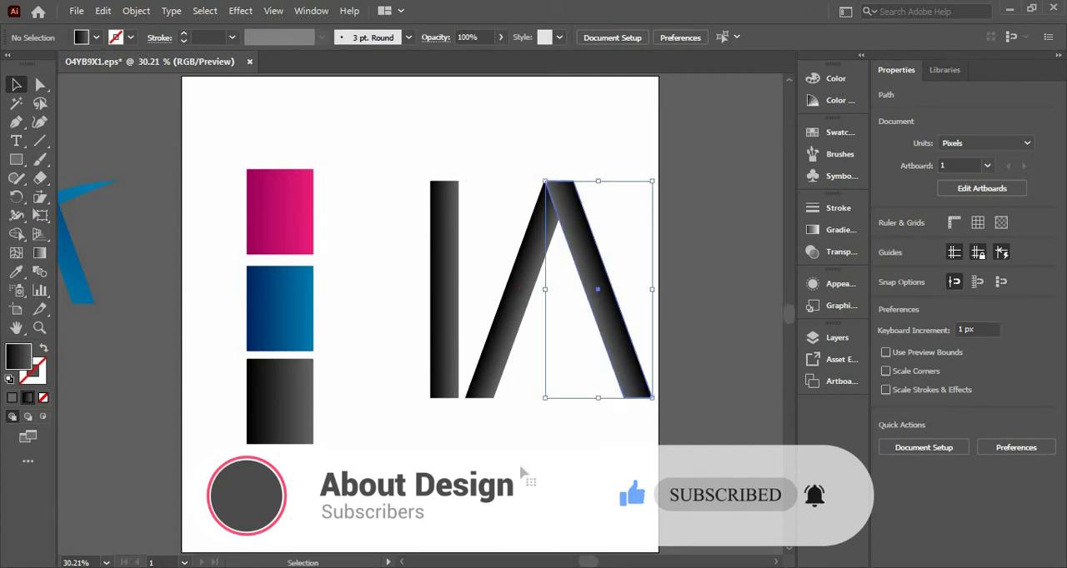
left_click(364, 428)
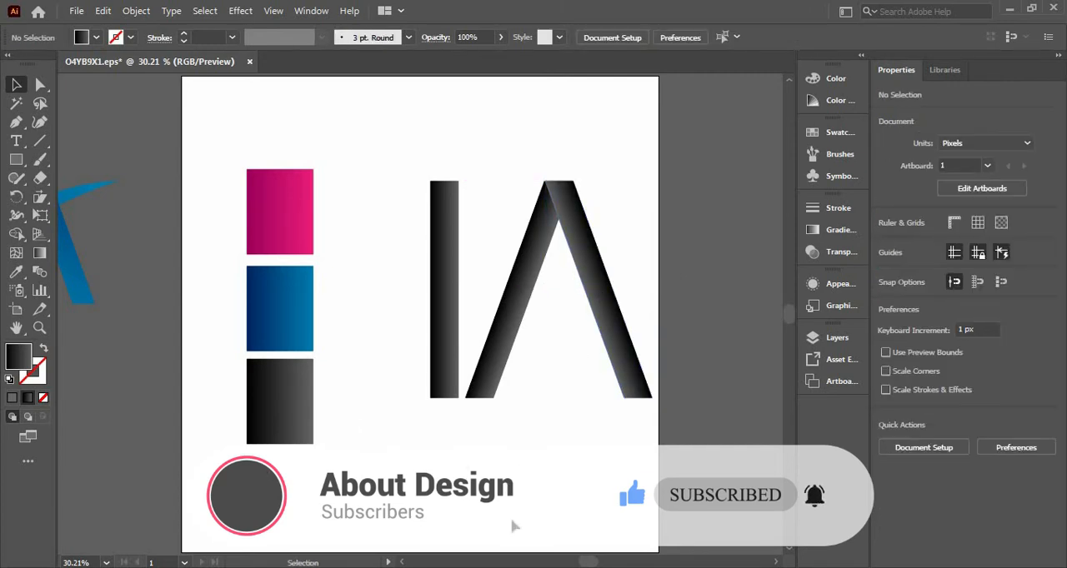
Start a Pen path at the lower-left corner of the A's left leg.
left_click_drag(588, 563, 593, 562)
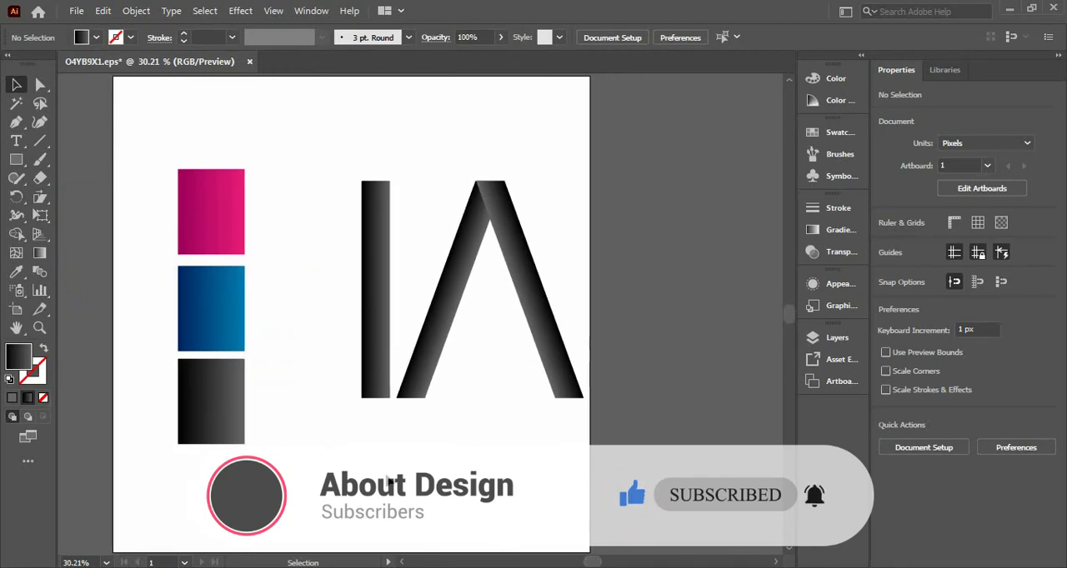
left_click(476, 278)
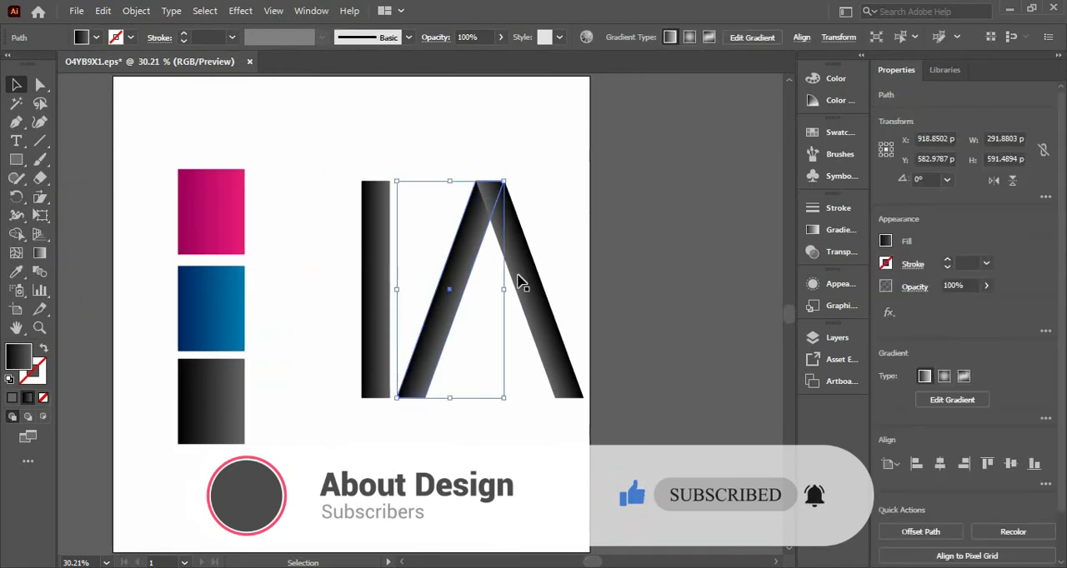
left_click(520, 281)
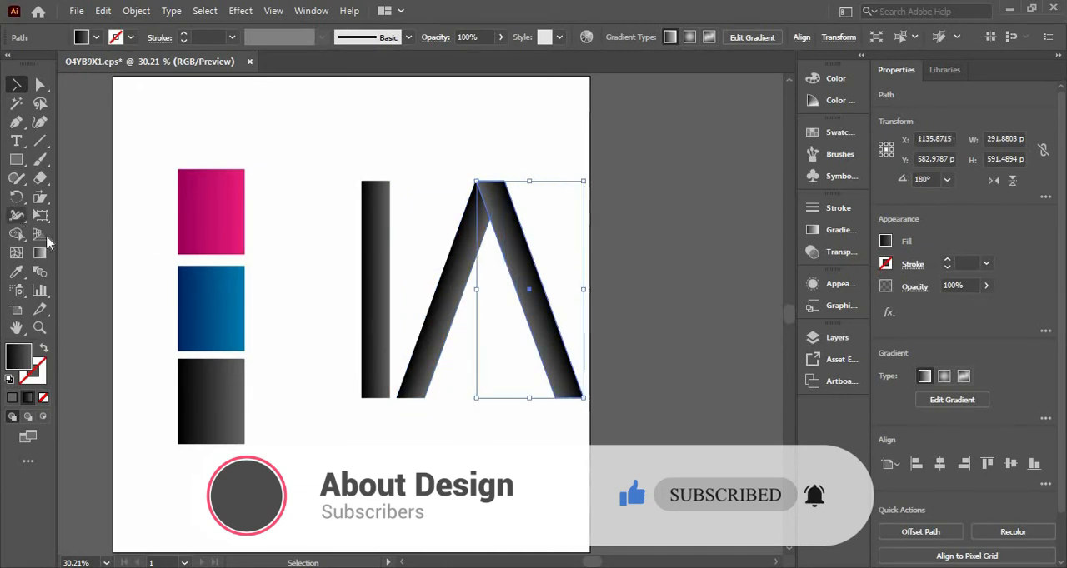
left_click(143, 276)
key("p")
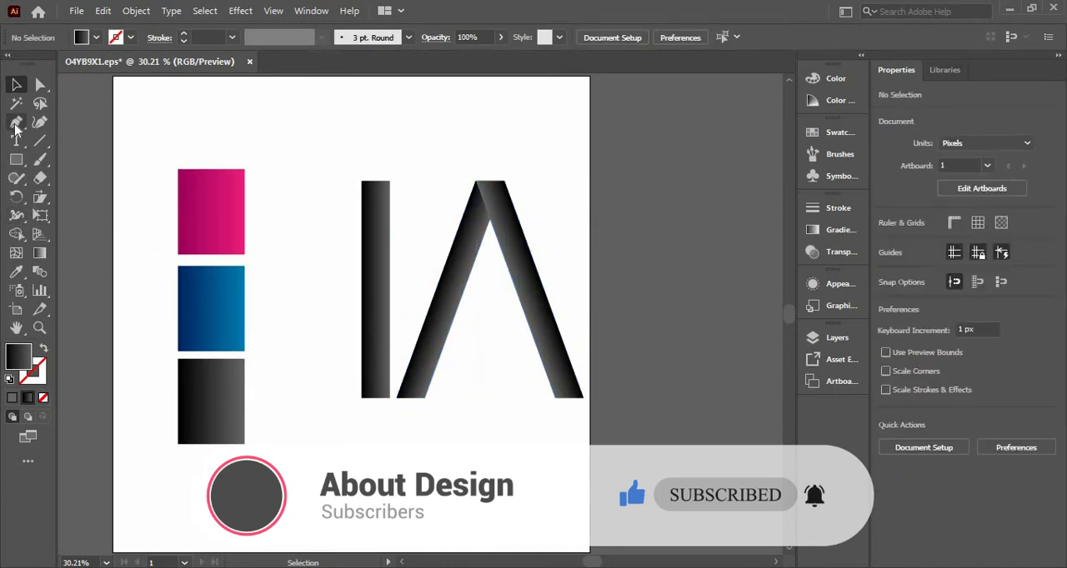
left_click(397, 400)
Try to draw a curved crossbar from the left leg's foot to just past the A's right leg and back.
mouse_move(577, 310)
left_mouse_down()
mouse_move(655, 309)
mouse_move(669, 327)
mouse_move(653, 333)
mouse_move(650, 307)
mouse_move(674, 308)
left_mouse_up()
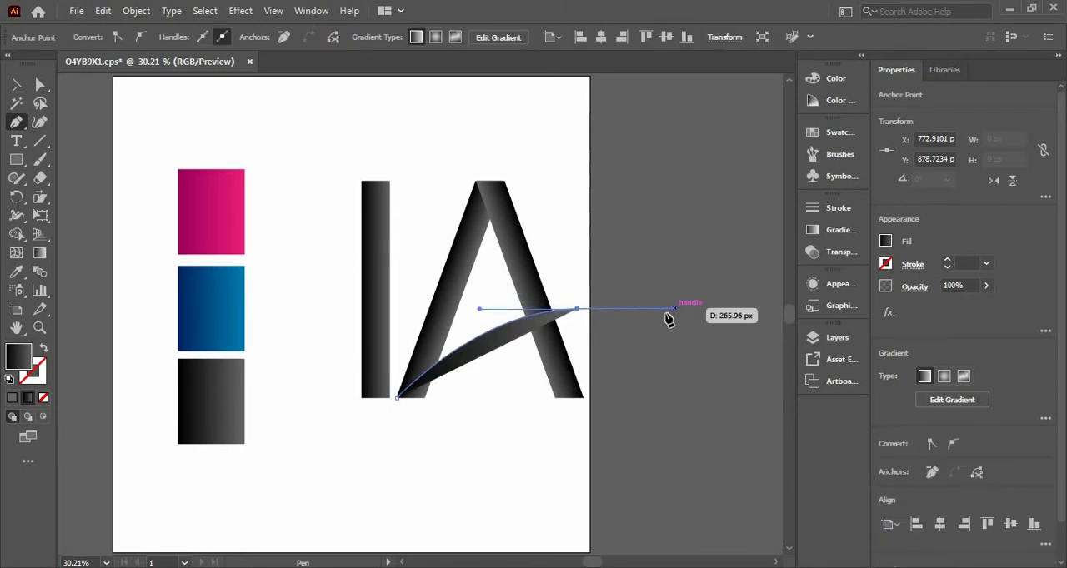
left_click(576, 310)
left_click(425, 397)
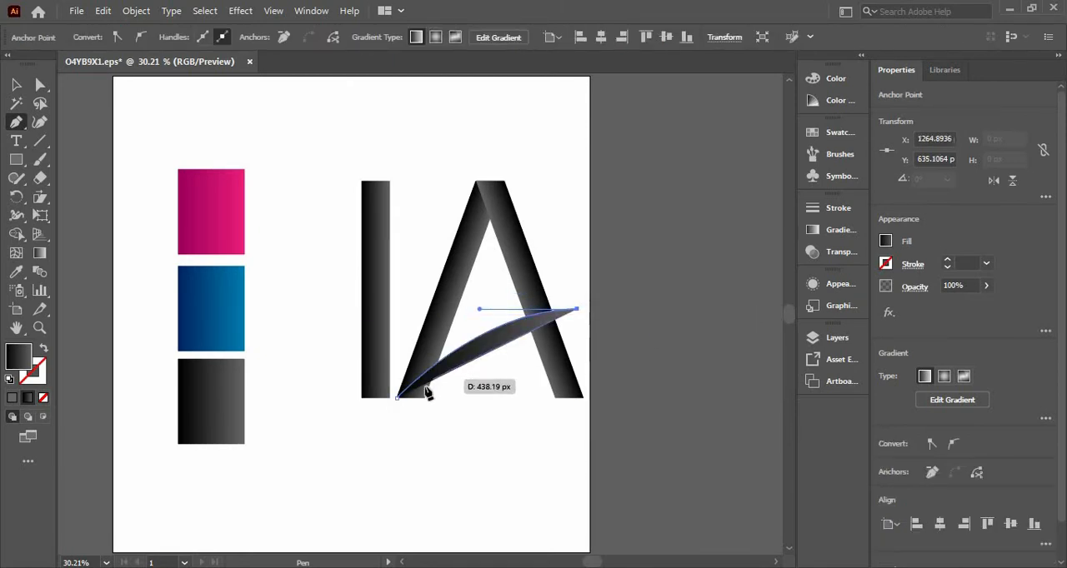
left_click_drag(426, 401, 413, 436)
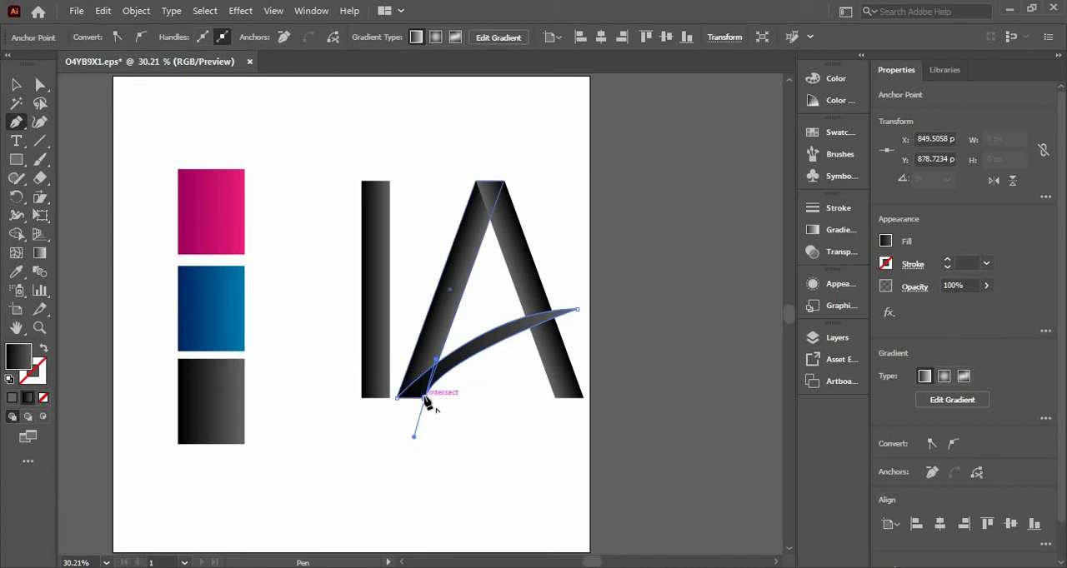
key("ctrl+z")
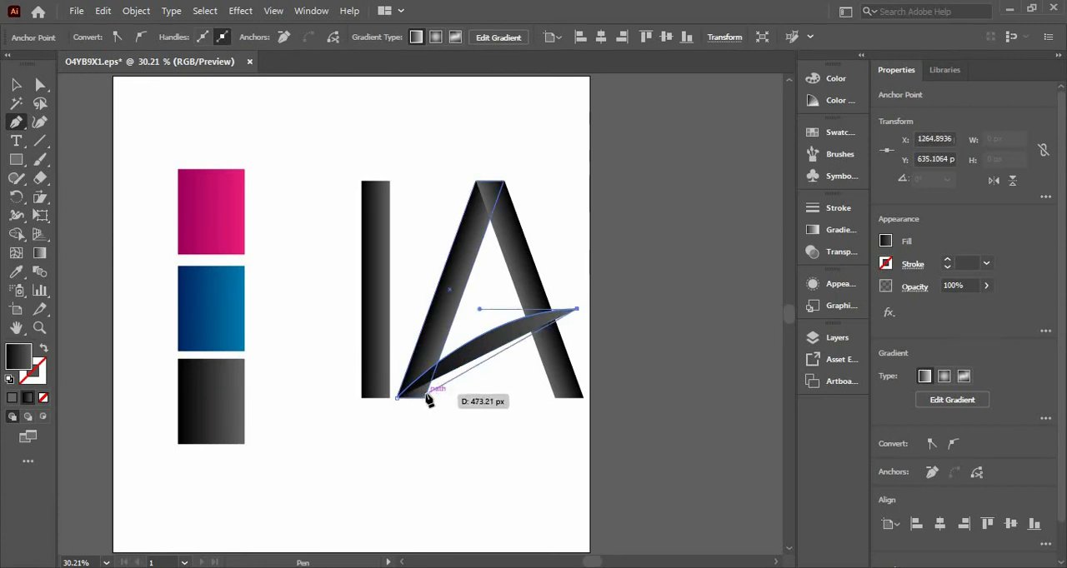
left_click_drag(425, 398, 414, 434)
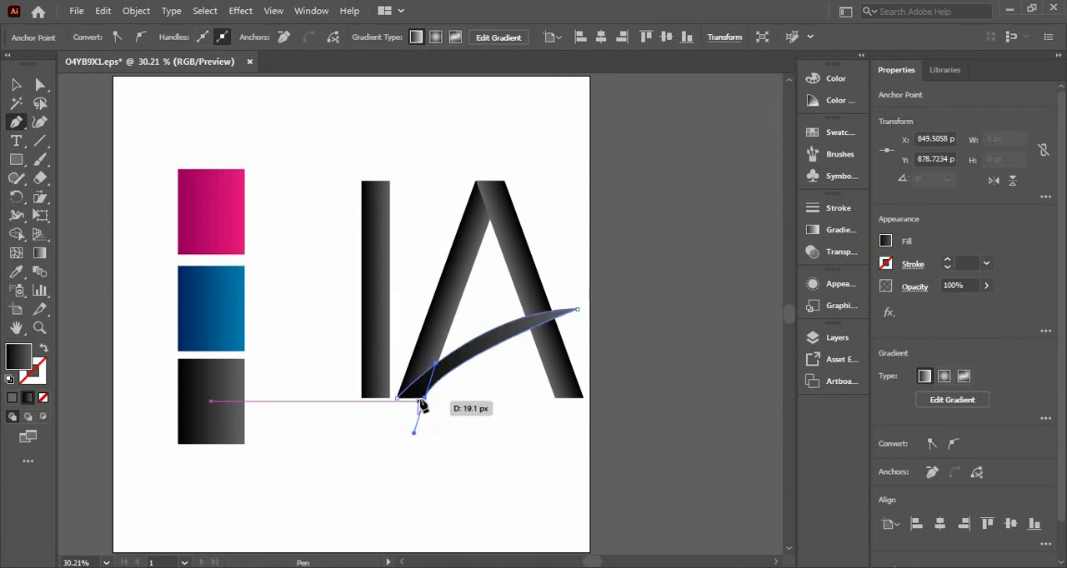
left_click(425, 404)
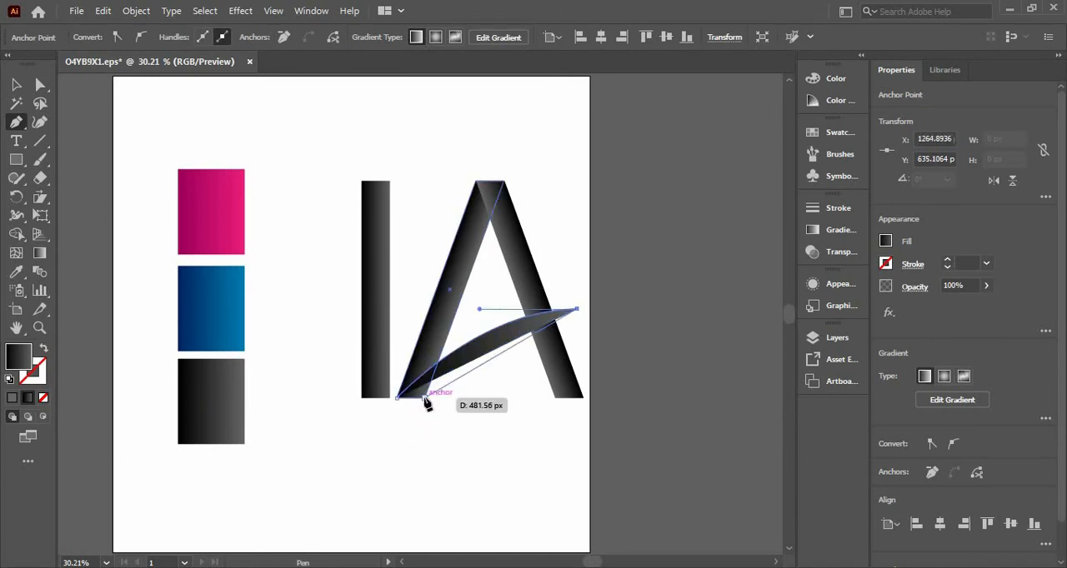
key("ctrl")
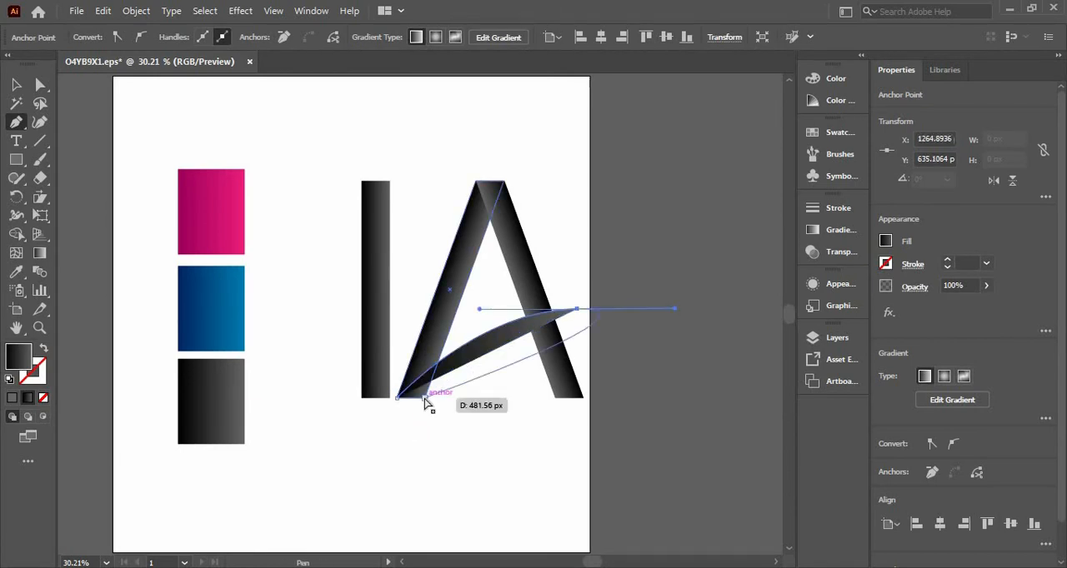
key("ctrl+z")
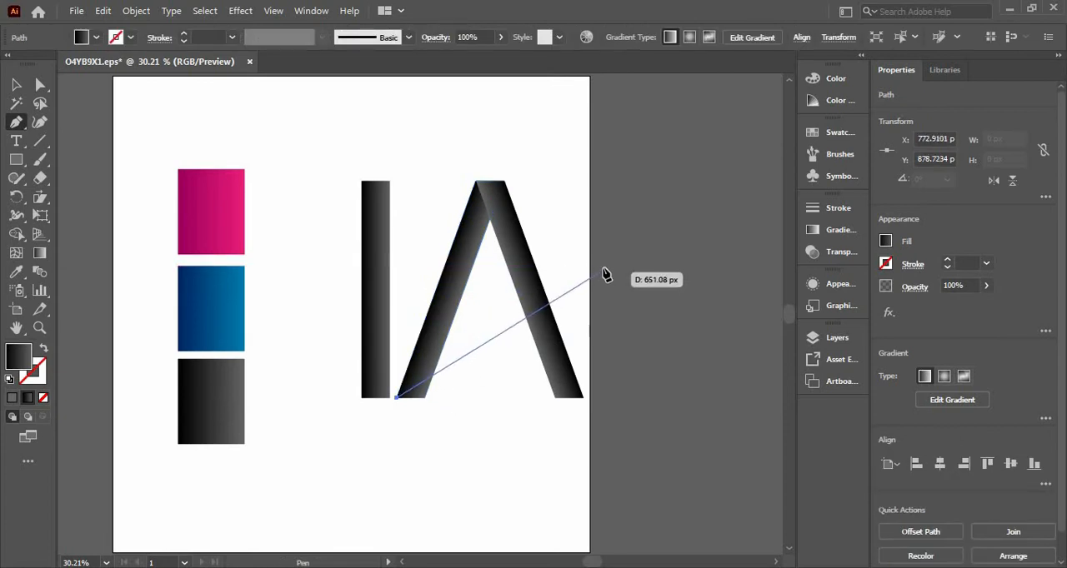
Draw a closed curved swoosh rising past the A's right leg and returning to the lower-right corner of its left leg.
left_click_drag(613, 258, 698, 260)
left_click_drag(614, 260, 388, 456)
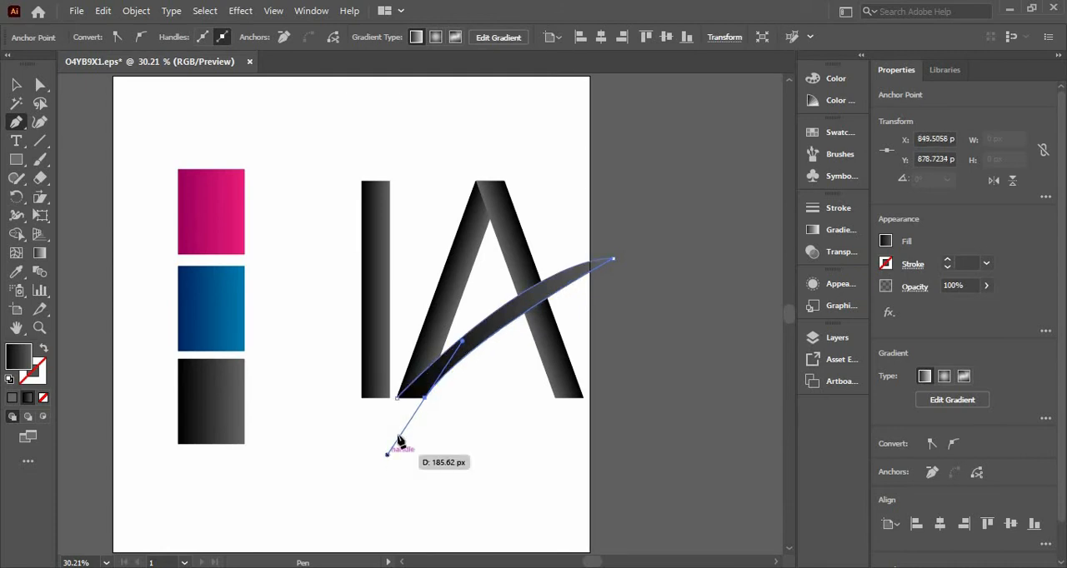
left_click(424, 399)
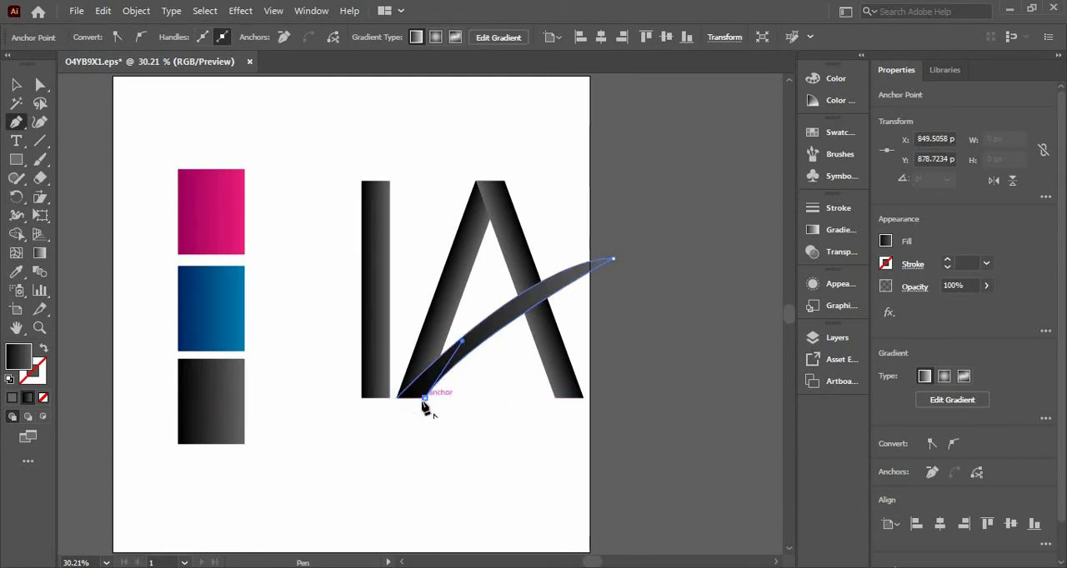
left_click(396, 398)
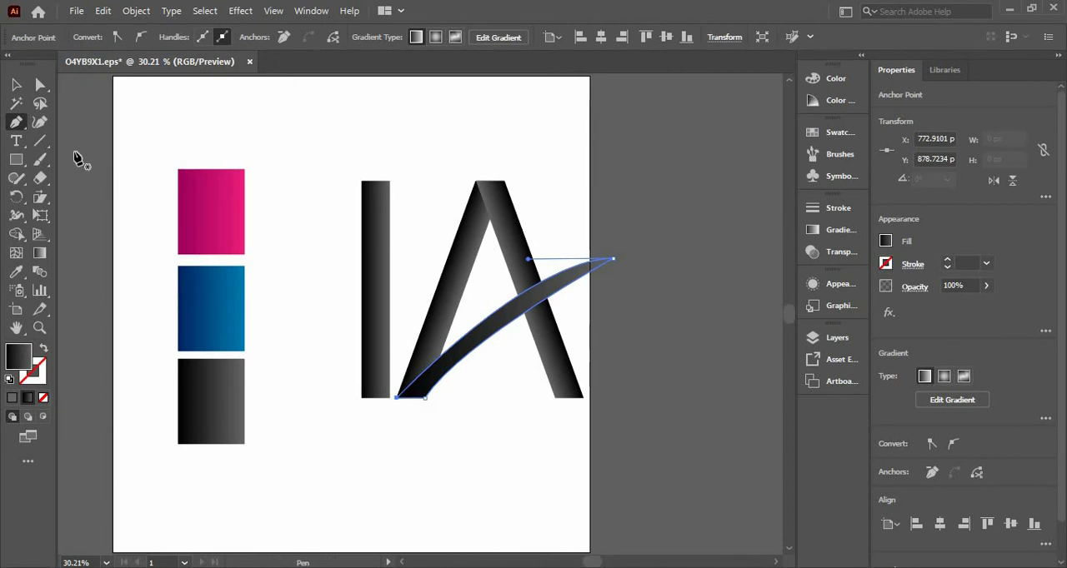
left_click(16, 86)
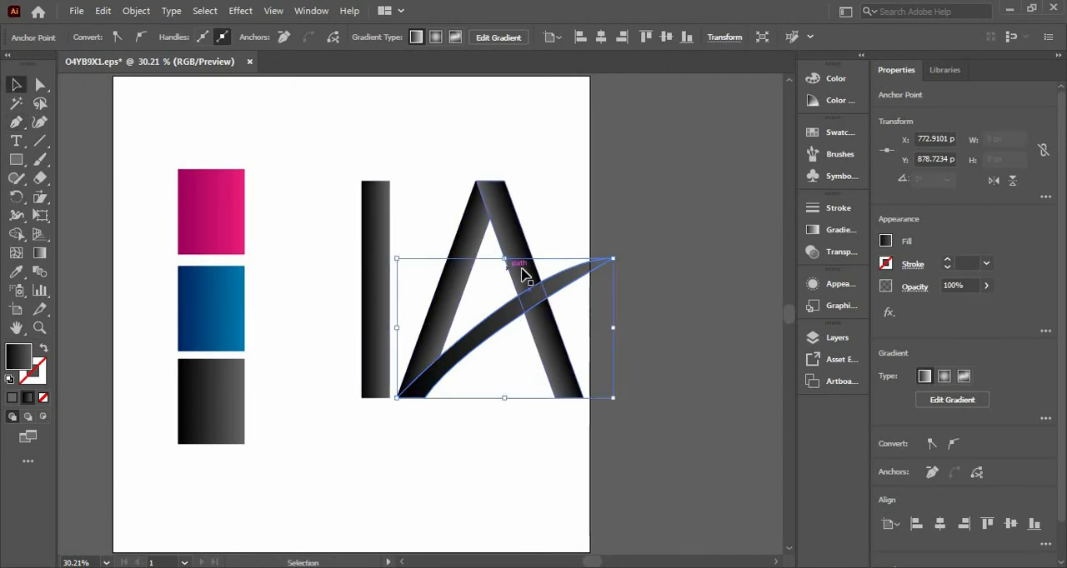
Send the swoosh to the back, behind both legs of the A.
left_click(472, 341)
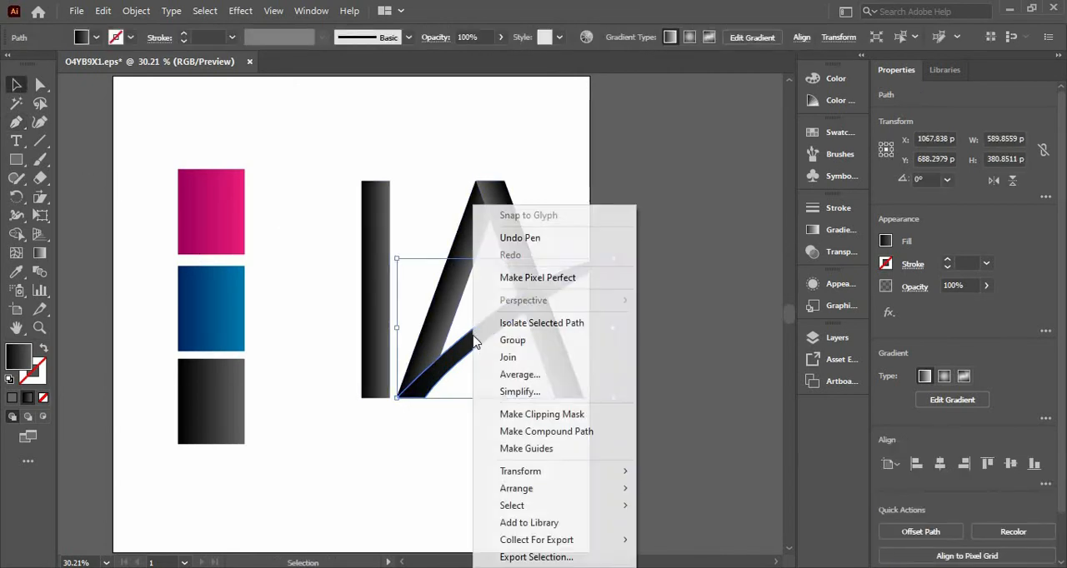
right_click(475, 345)
mouse_move(555, 494)
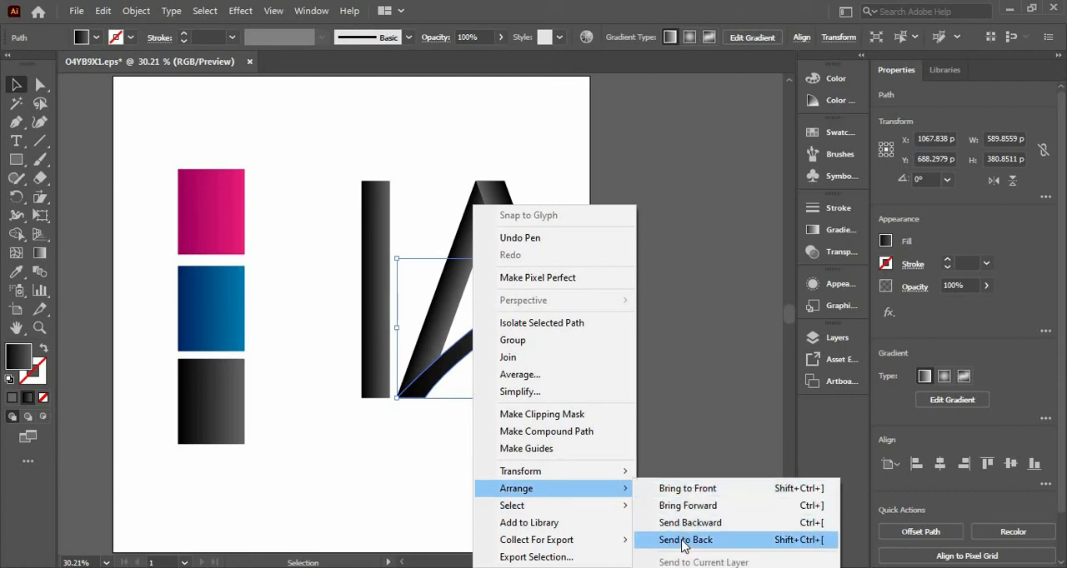
left_click(677, 473)
left_click(392, 442)
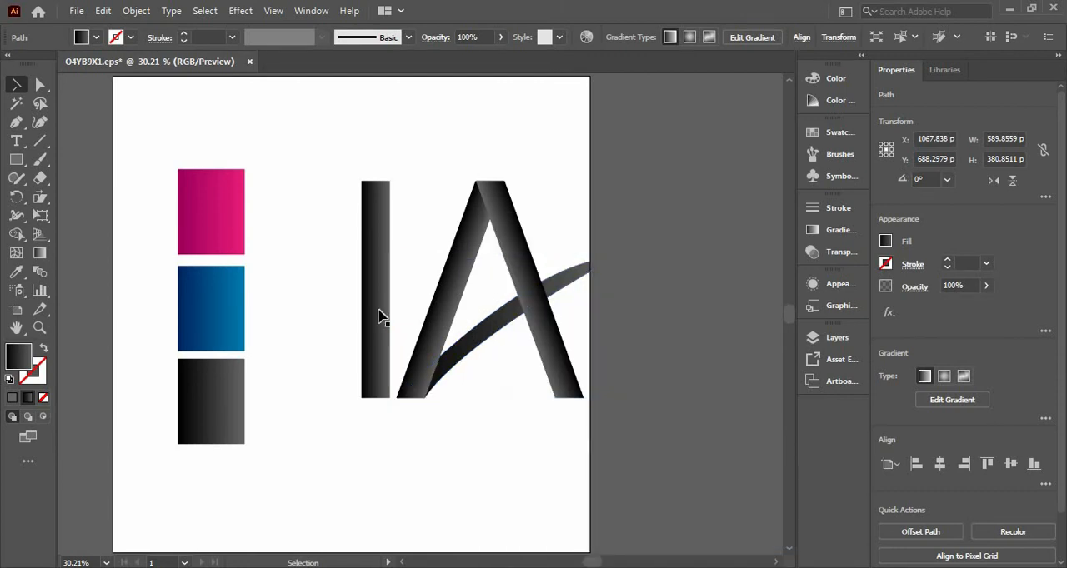
Redirect the gradient of the A's left leg to run lengthwise, from just below its foot to near its top.
left_click(476, 209)
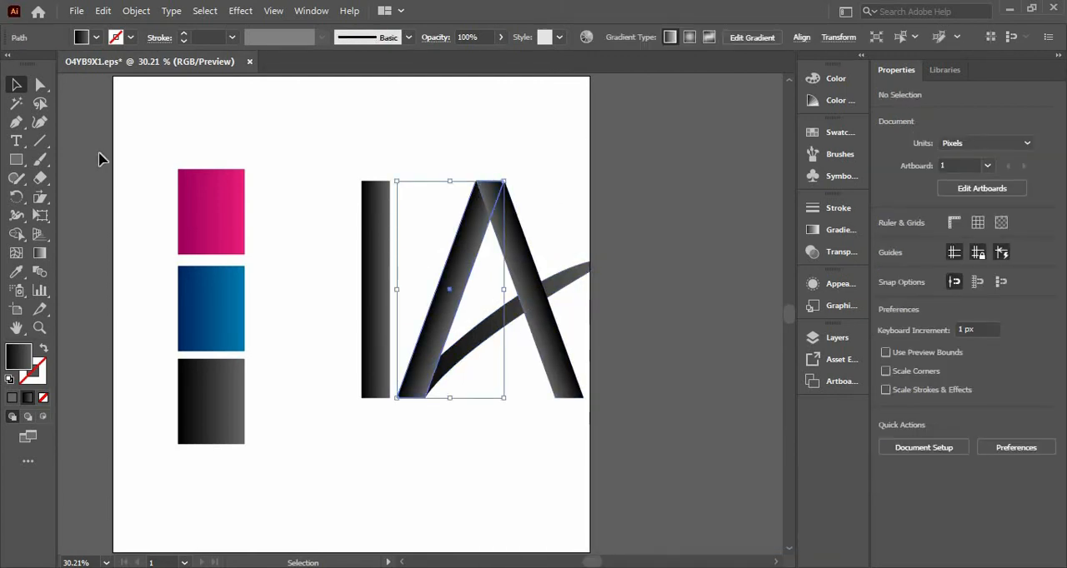
left_click(39, 253)
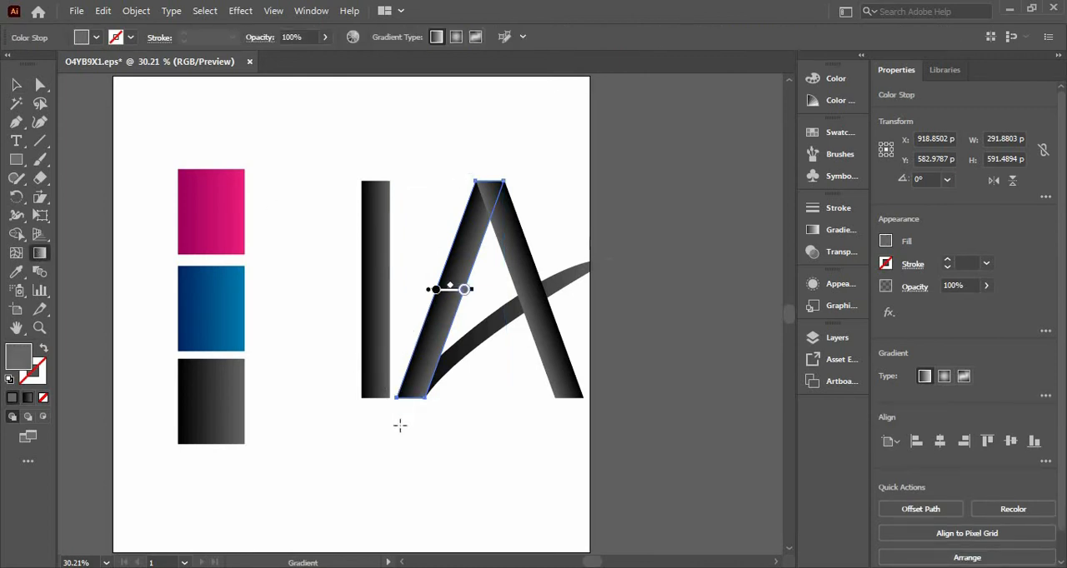
left_click_drag(400, 426, 481, 201)
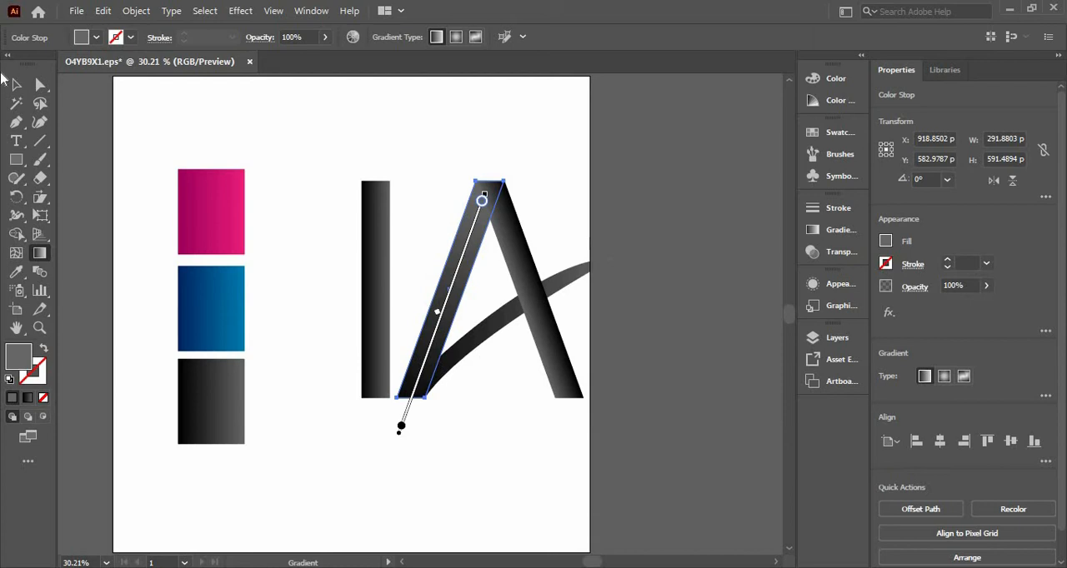
Redirect the swoosh's gradient to run diagonally along it, from just outside its lower end to the A's right leg.
left_click(17, 87)
left_click(440, 388)
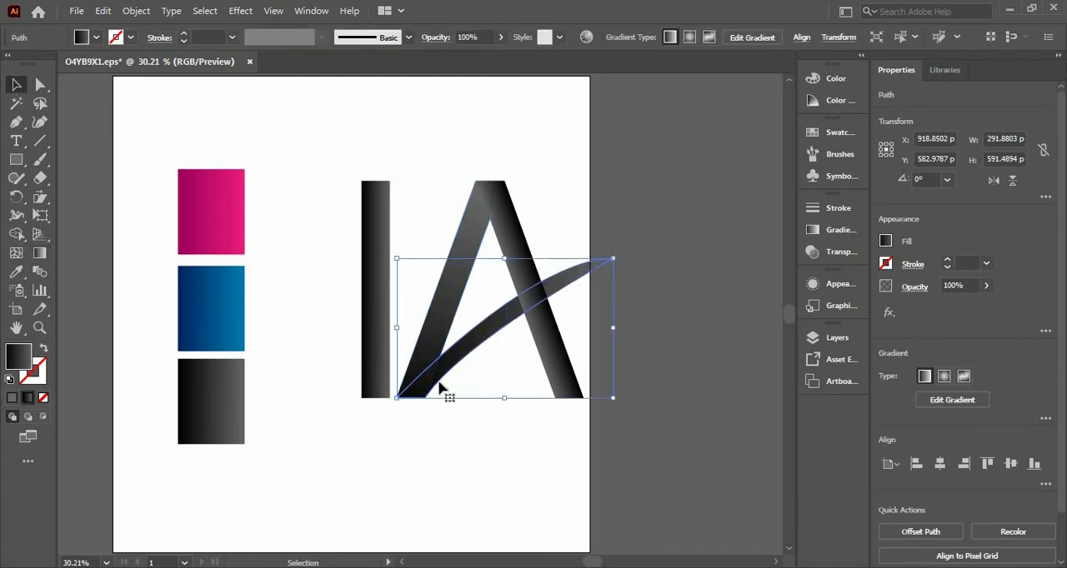
left_click(39, 253)
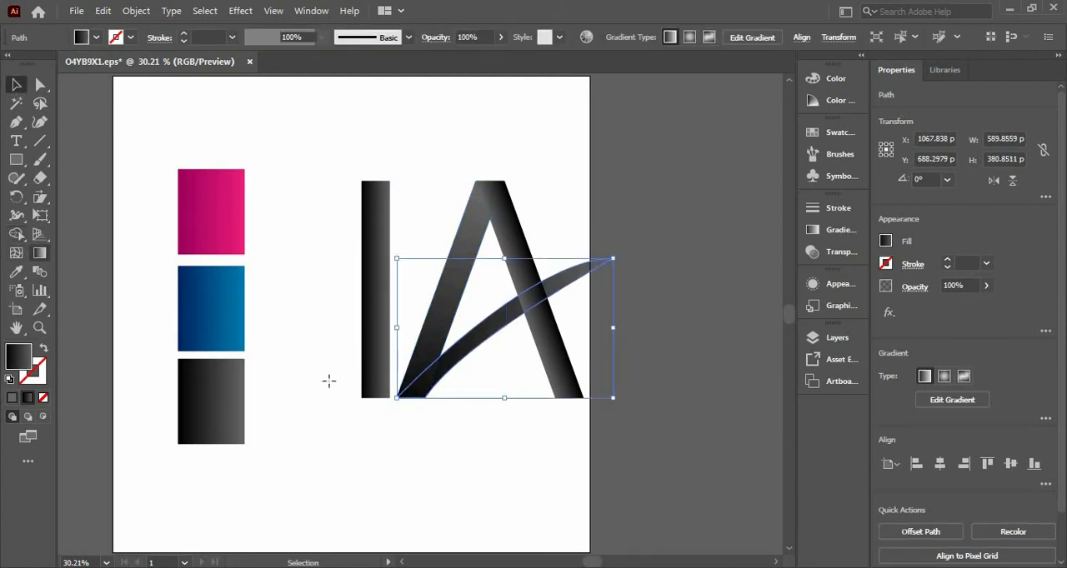
mouse_move(395, 411)
left_mouse_down()
mouse_move(500, 309)
mouse_move(528, 305)
left_mouse_up()
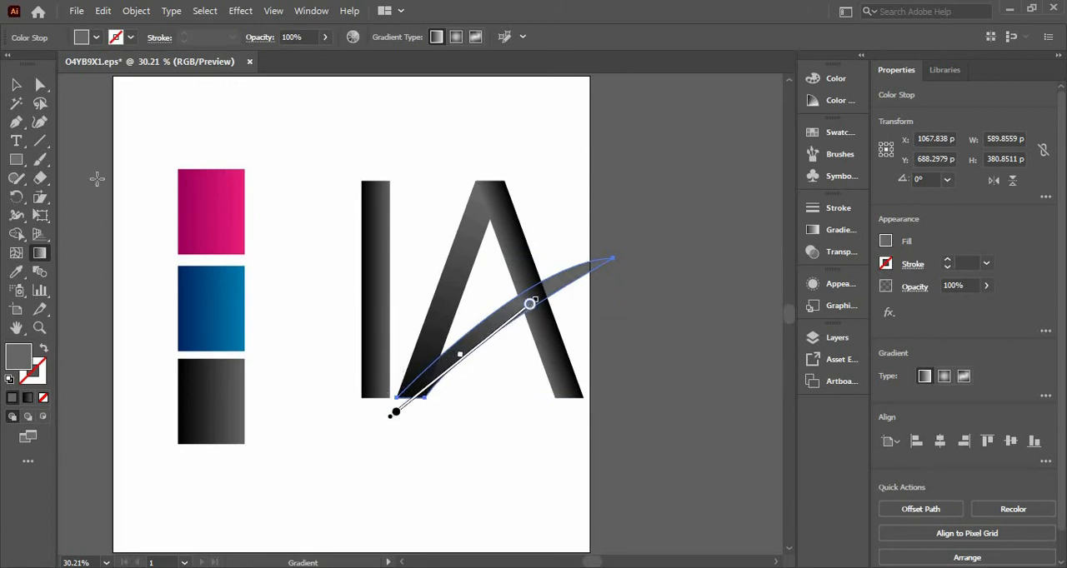
left_click(16, 84)
left_click(550, 438)
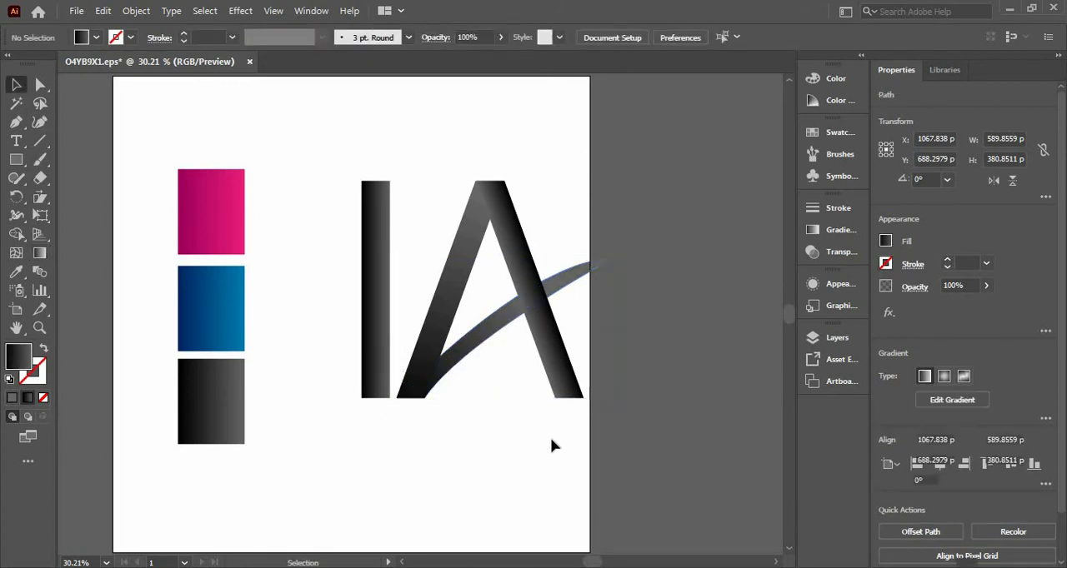
Redirect the gradient of the A's right leg to run lengthwise, dark from above its top to grey near its foot.
left_click(571, 369)
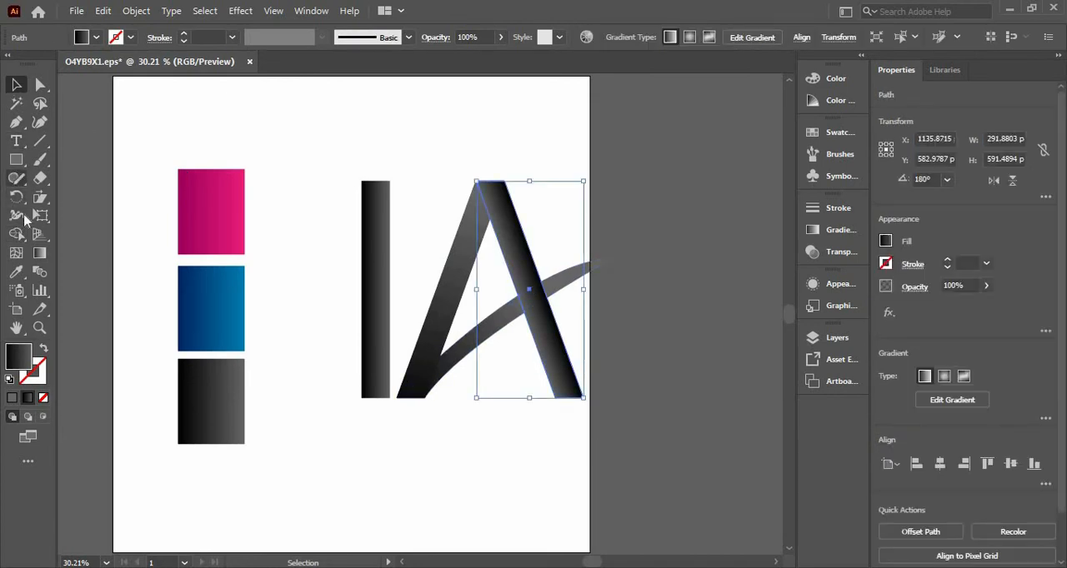
left_click(38, 254)
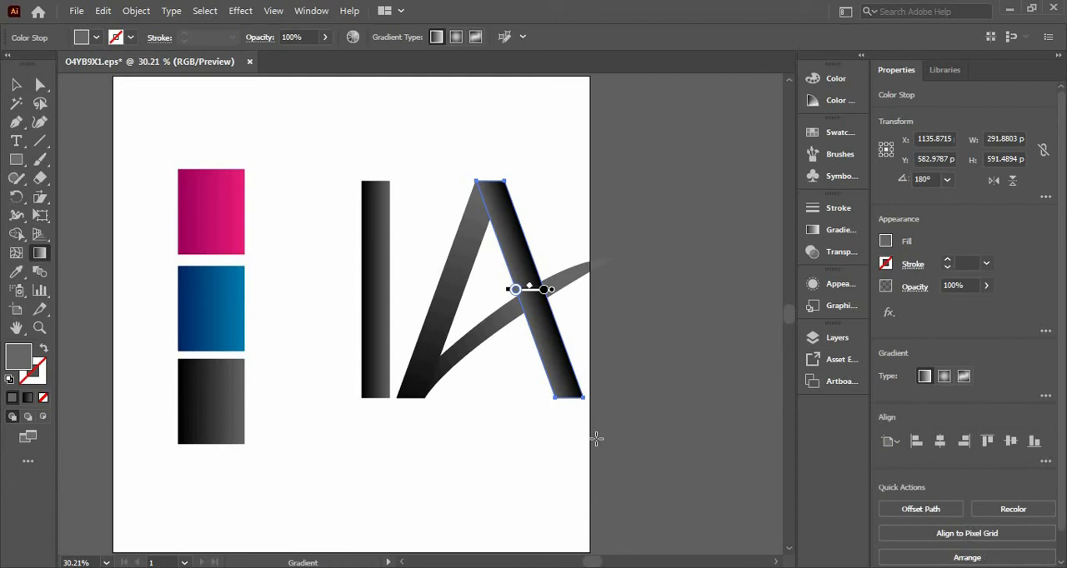
mouse_move(483, 158)
left_mouse_down()
mouse_move(528, 238)
mouse_move(500, 195)
mouse_move(552, 309)
mouse_move(555, 355)
left_mouse_up()
left_click(16, 84)
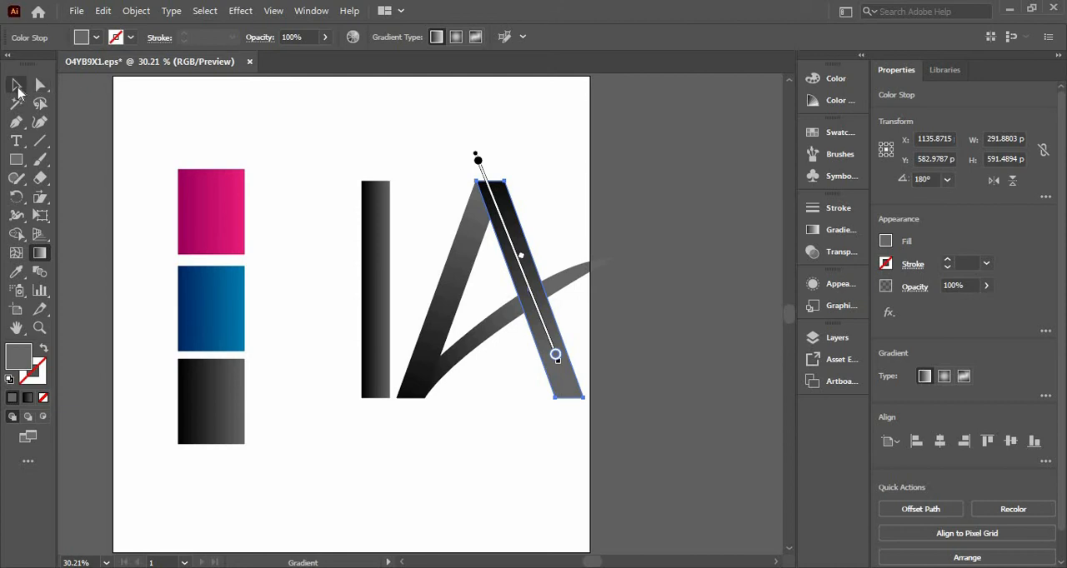
Bring the A's left leg to the front so it overlaps the right leg at the apex.
left_click(477, 254)
right_click(478, 254)
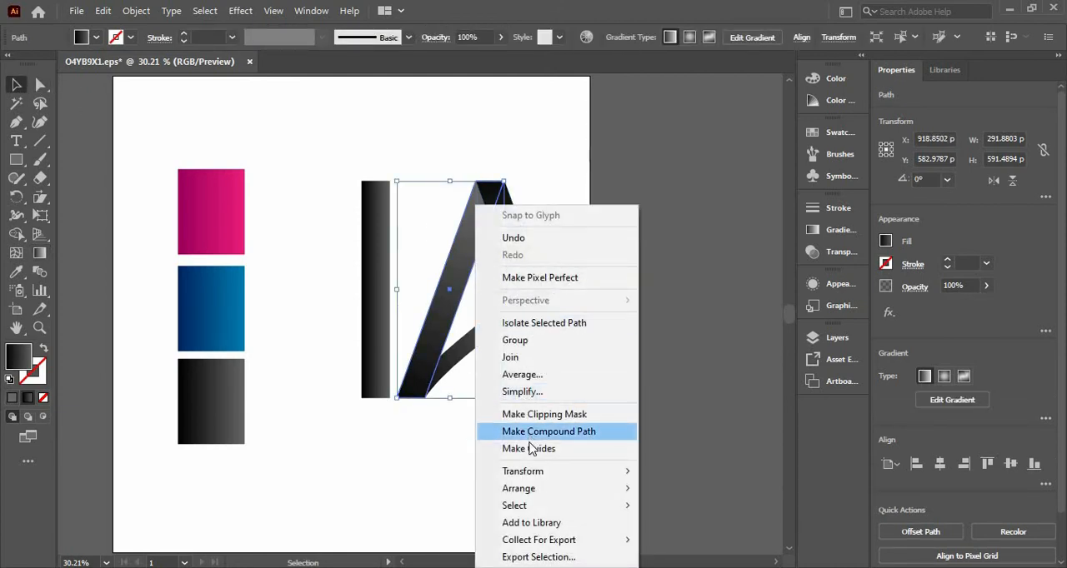
mouse_move(577, 491)
left_click(683, 488)
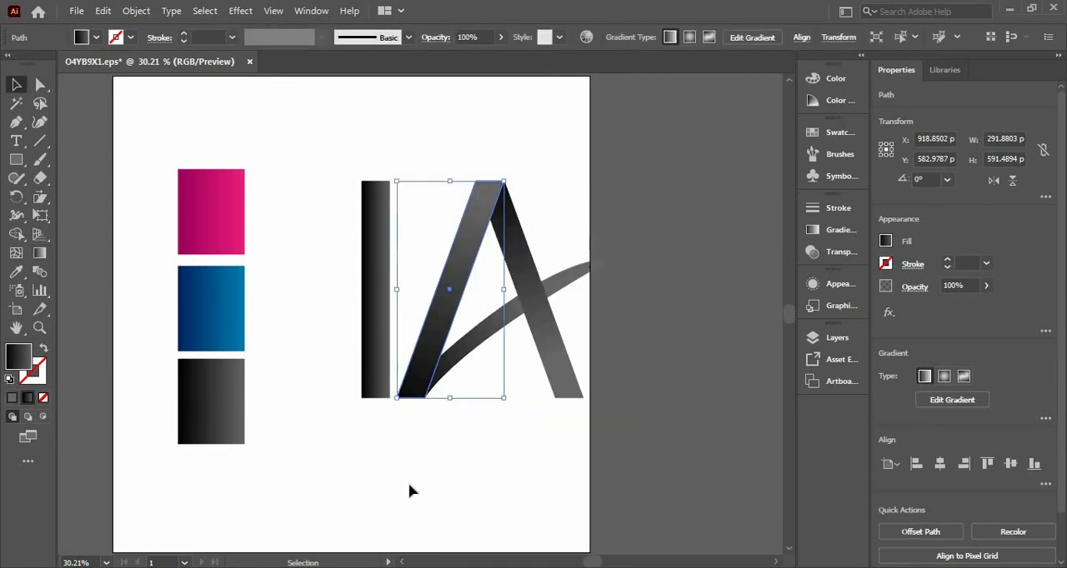
left_click(409, 490)
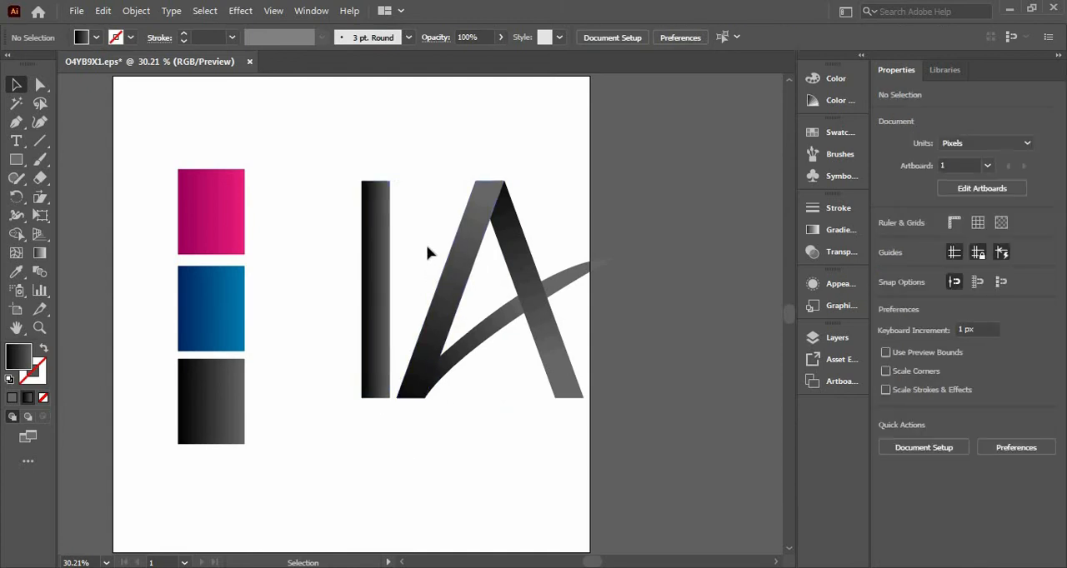
Delete the spare vertical gradient bar beside the A.
left_click_drag(550, 321, 548, 320)
left_click(364, 262)
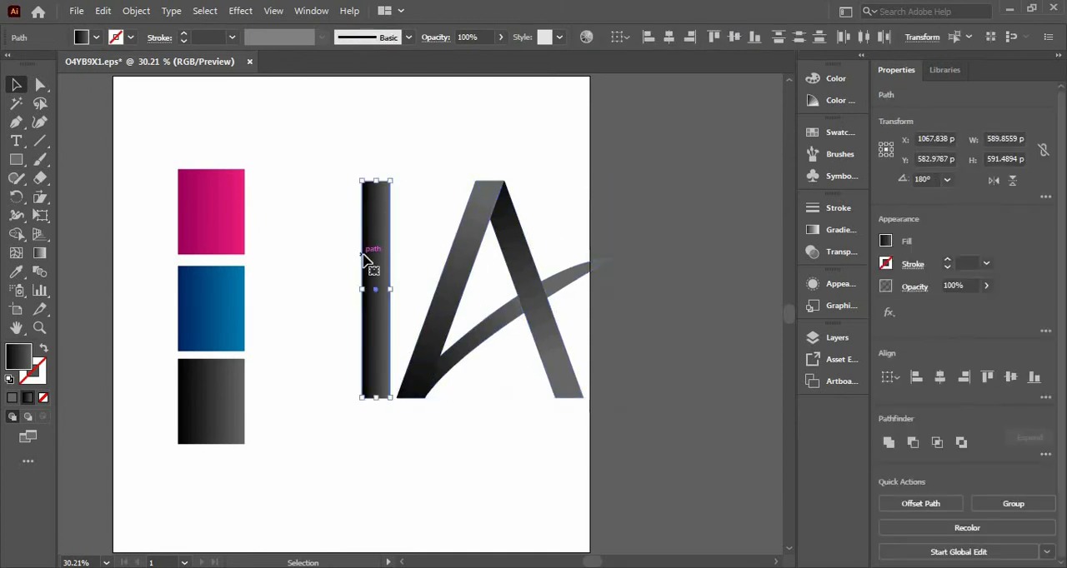
key("Delete")
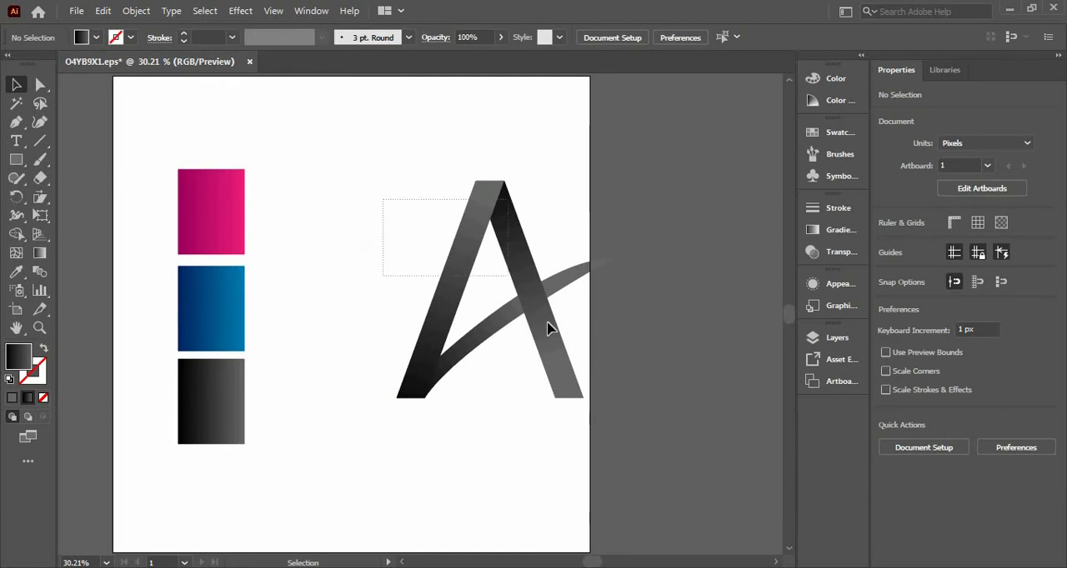
Move the A fully onto the artboard, scale it to about 350 px wide, and duplicate it into a vertical stack of three.
left_click_drag(536, 309, 473, 293)
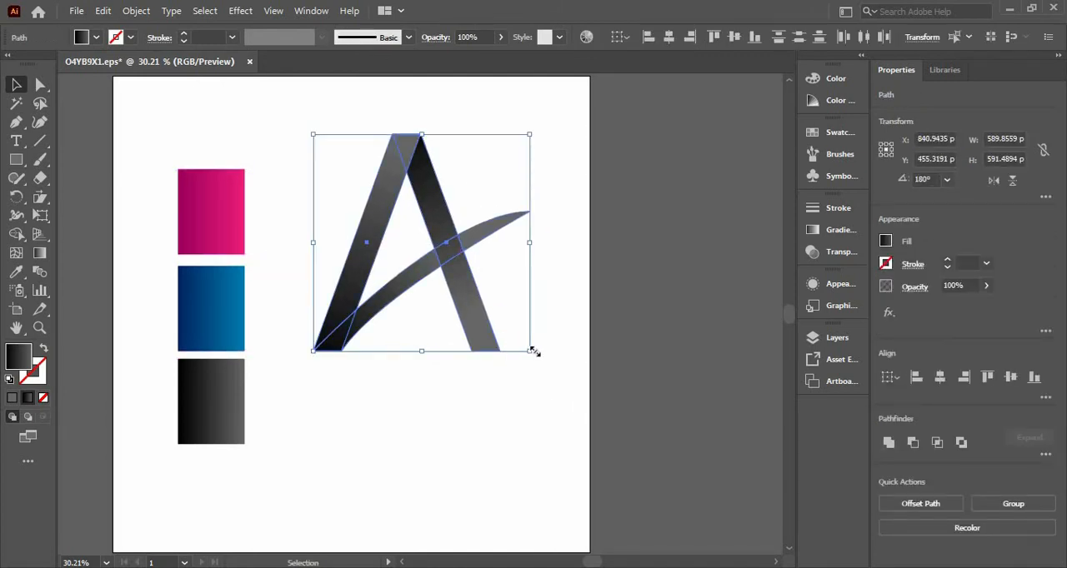
left_click_drag(534, 353, 488, 308)
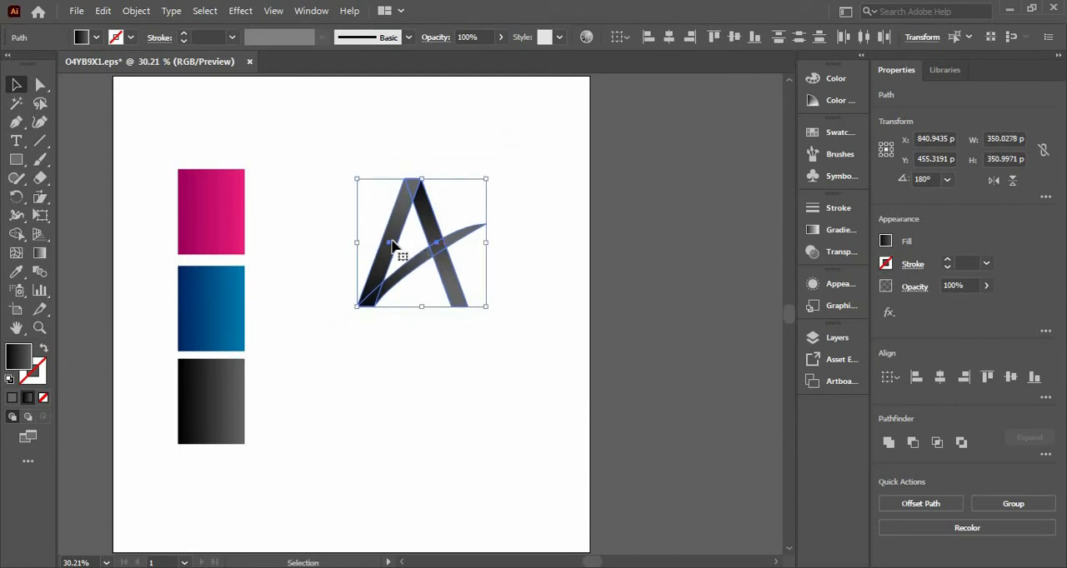
left_click_drag(395, 249, 388, 302)
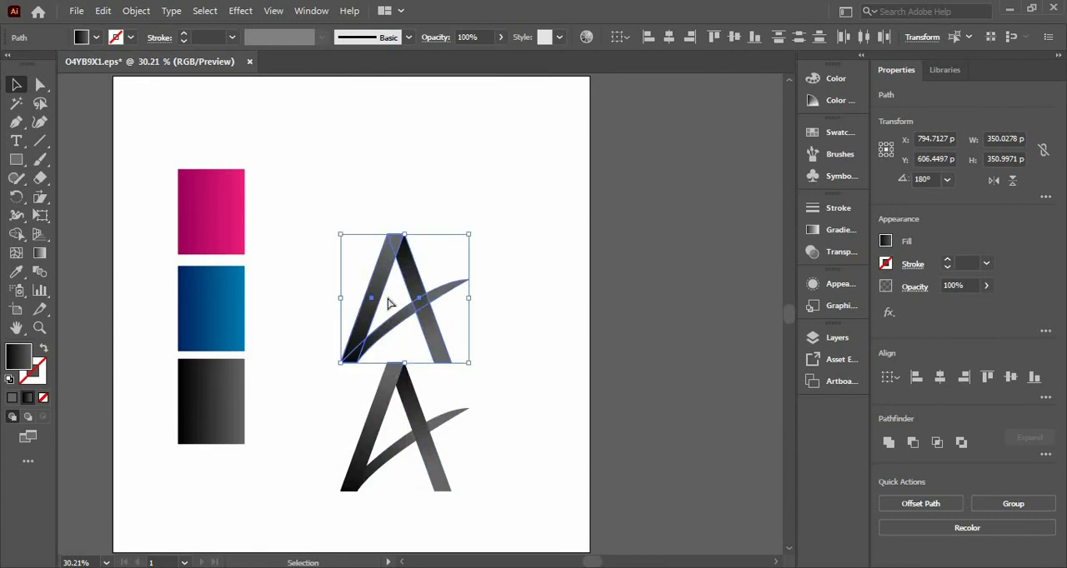
key("ctrl+d")
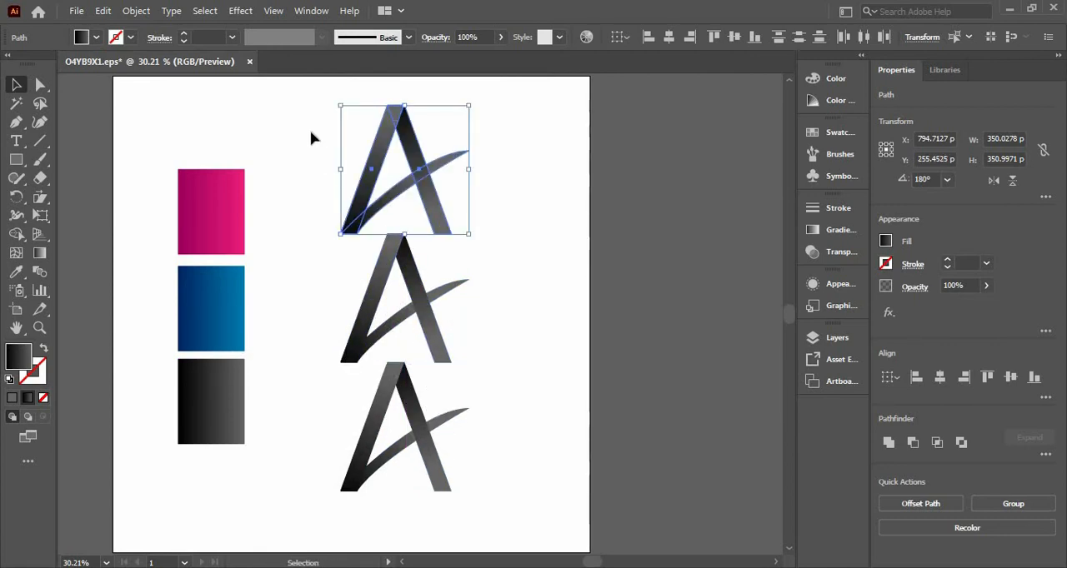
Scale all three stacked A's with their swooshes together about their centre to about 221 px wide.
left_click_drag(463, 415, 464, 416)
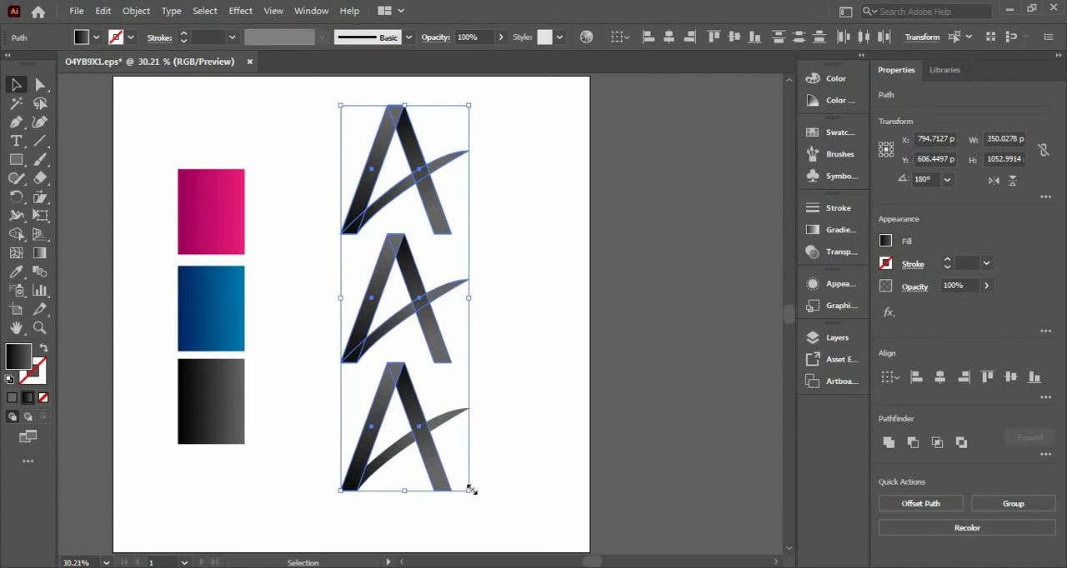
left_click_drag(469, 491, 451, 467)
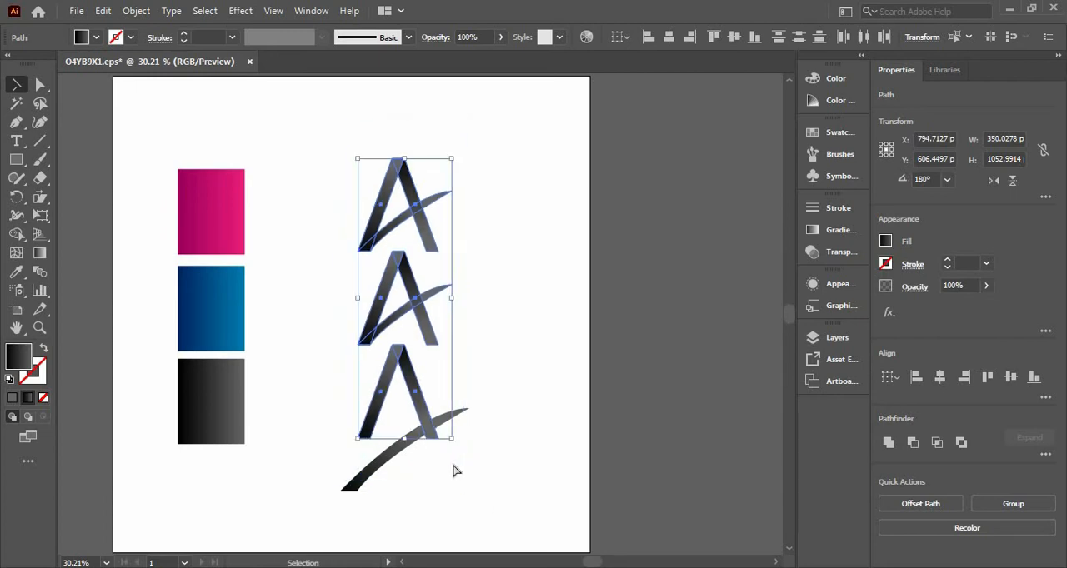
key("ctrl+z")
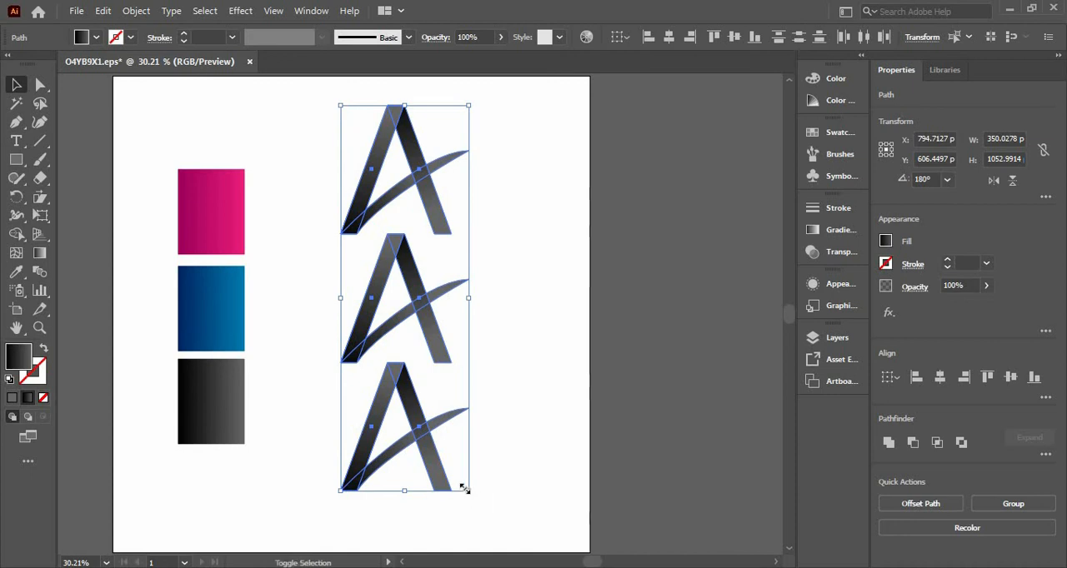
left_click_drag(464, 489, 445, 463)
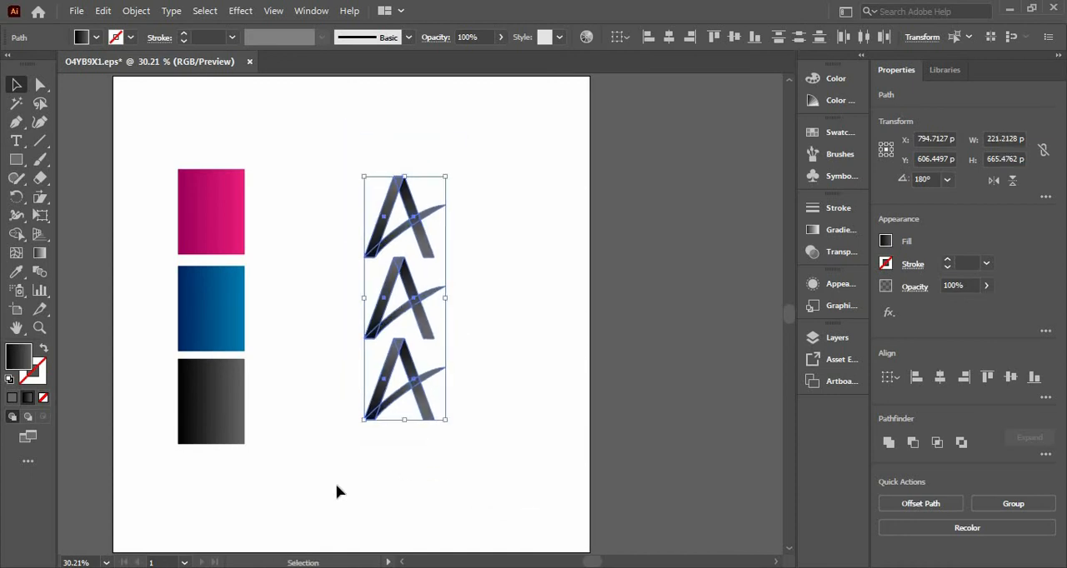
Space out the stacked A's by moving the lowest one down about 60 px and the highest one up about 32 px.
left_click(345, 388)
left_click(381, 385)
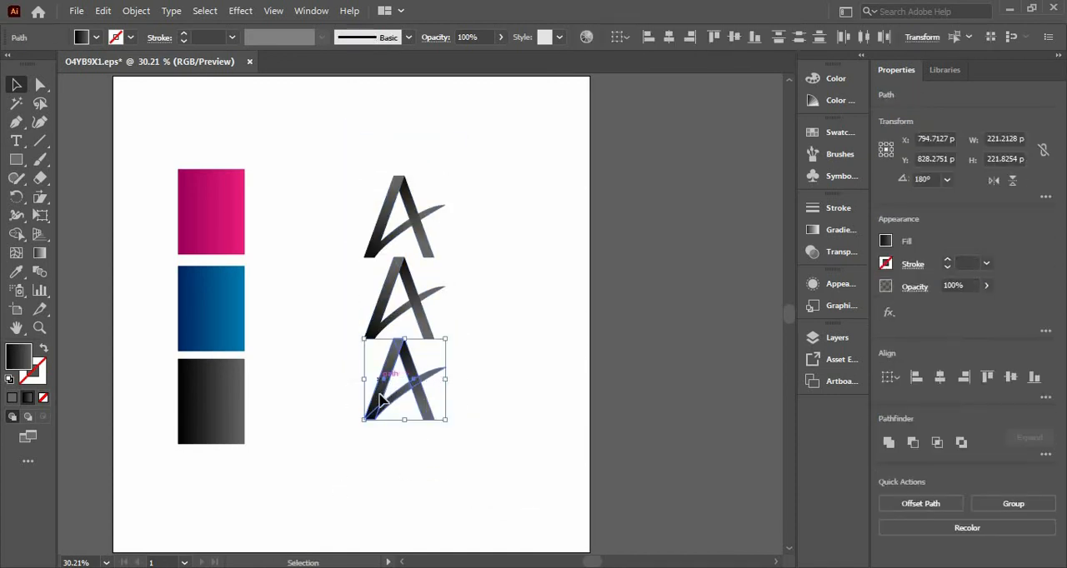
left_click_drag(381, 400, 379, 421)
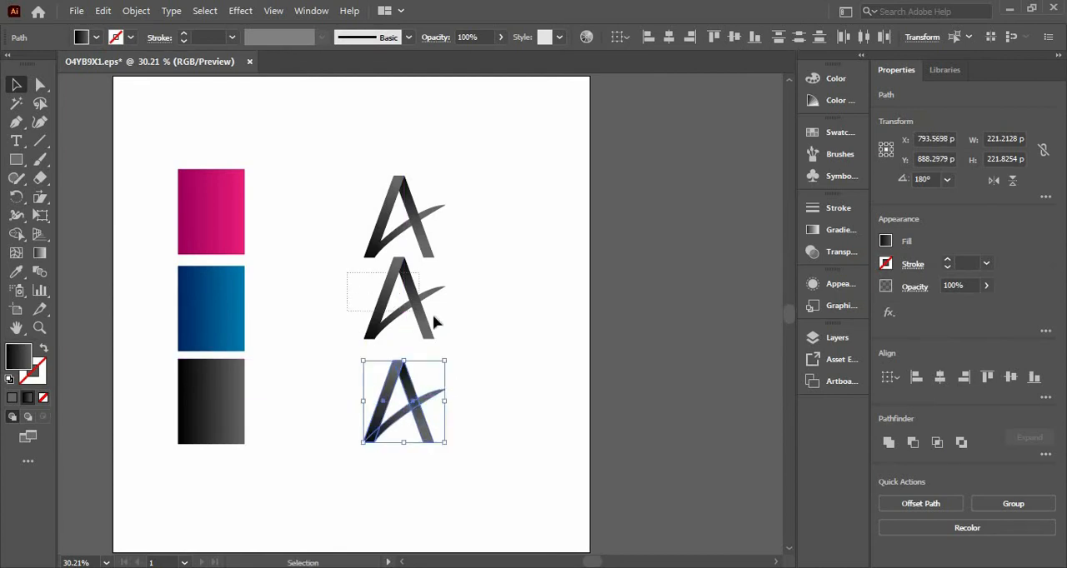
left_click_drag(433, 317, 426, 311)
left_click(419, 219)
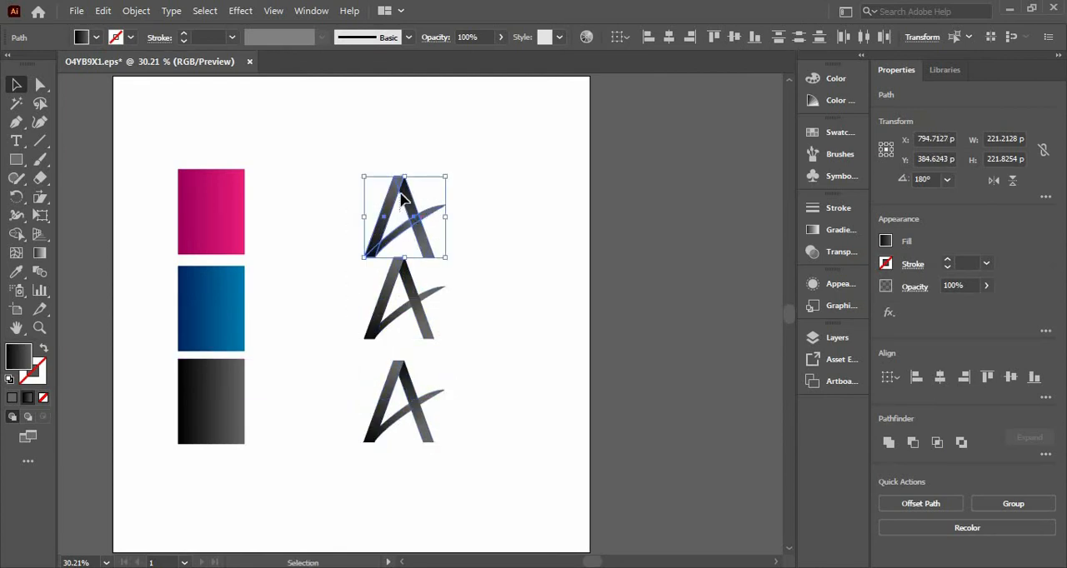
left_click(402, 197)
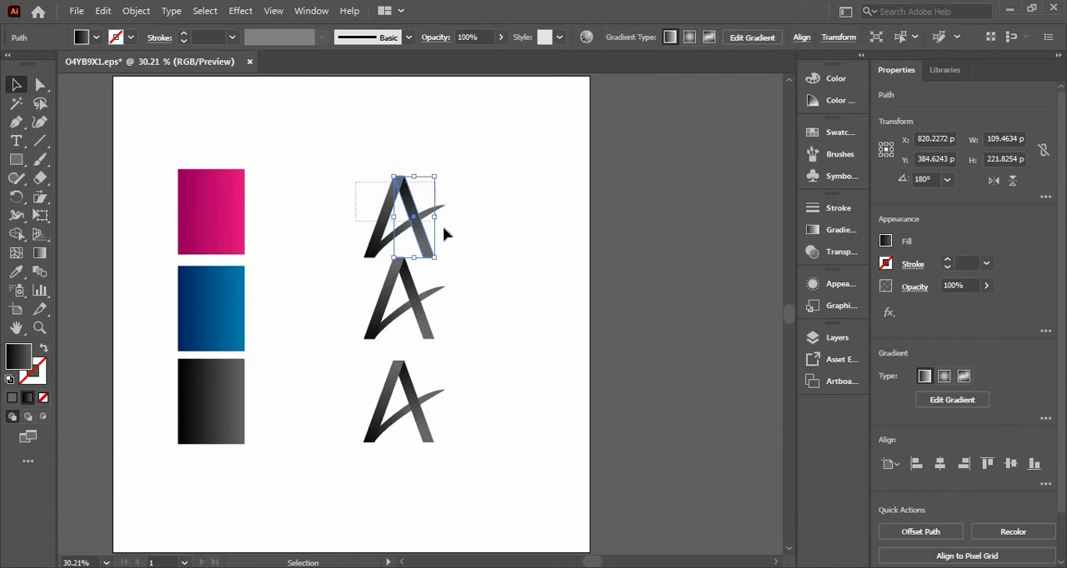
left_click_drag(444, 228, 445, 230)
left_click_drag(386, 216, 385, 204)
Apply the magenta square's gradient to all parts of the top A.
key("i")
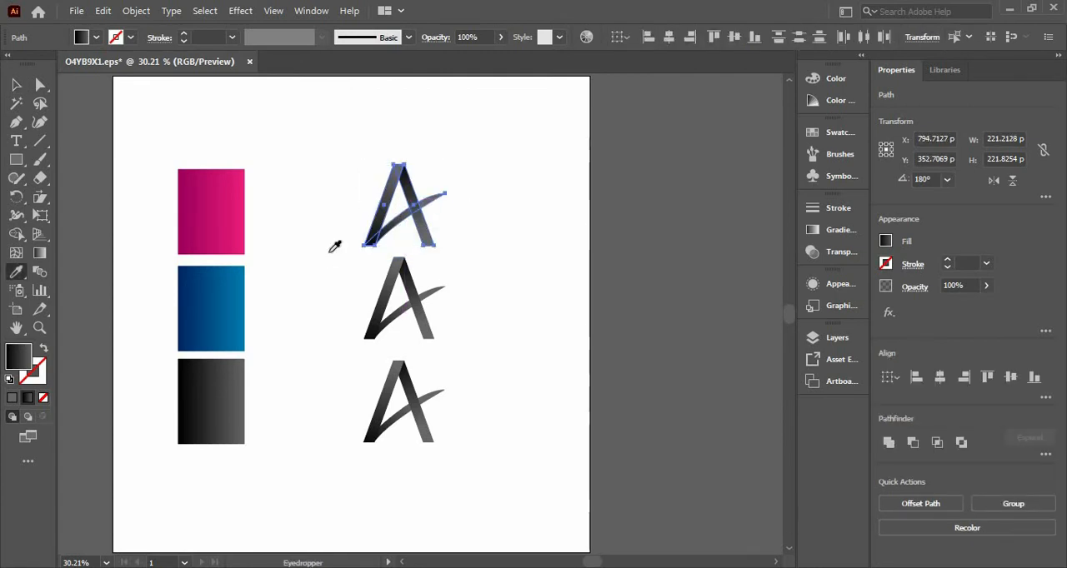
left_click(236, 209)
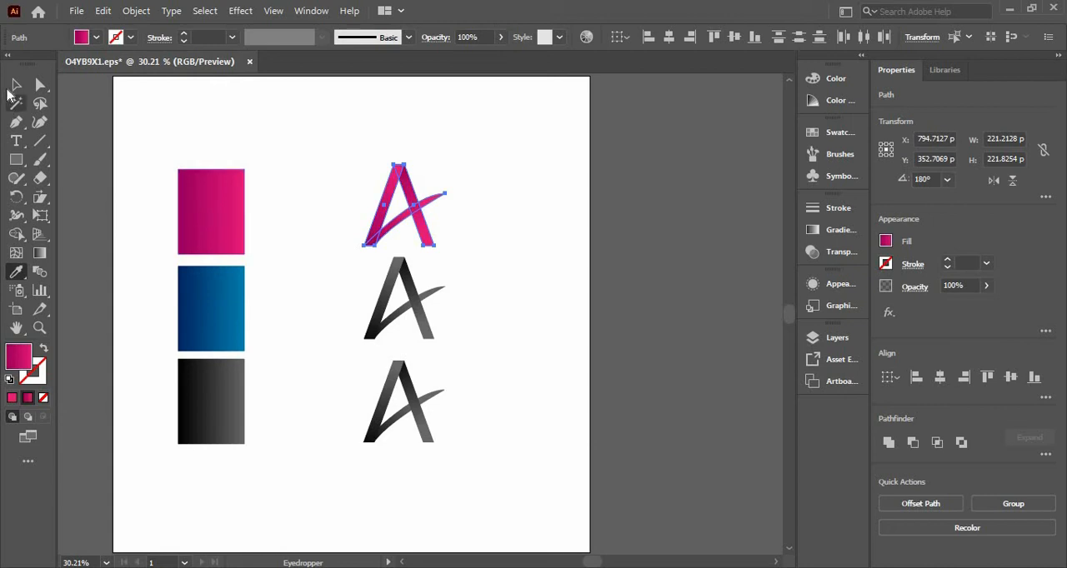
left_click(15, 86)
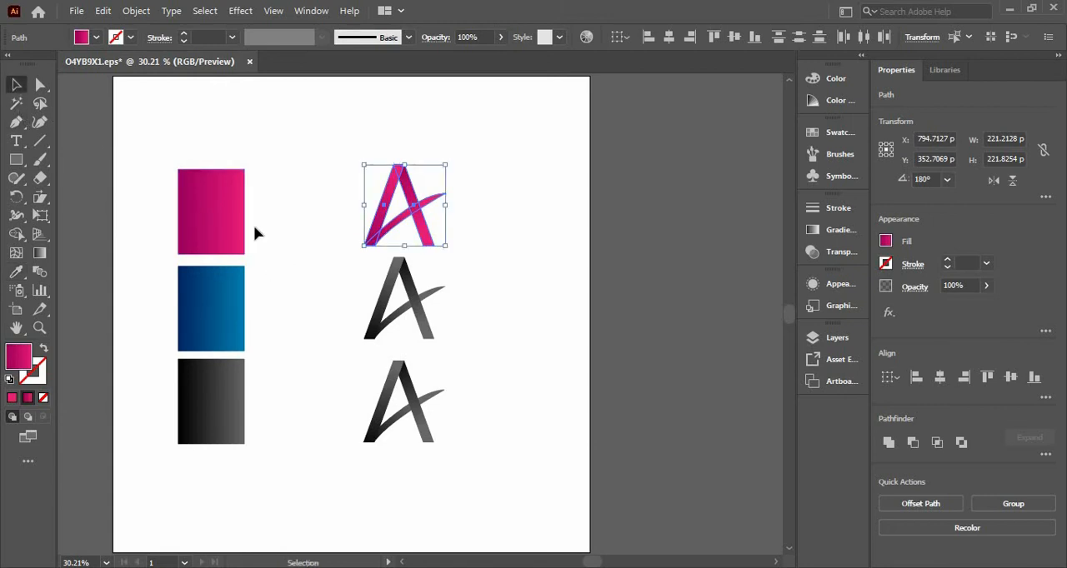
left_click(253, 225)
Apply the blue square's gradient to all parts of the middle A.
left_click_drag(306, 285, 493, 343)
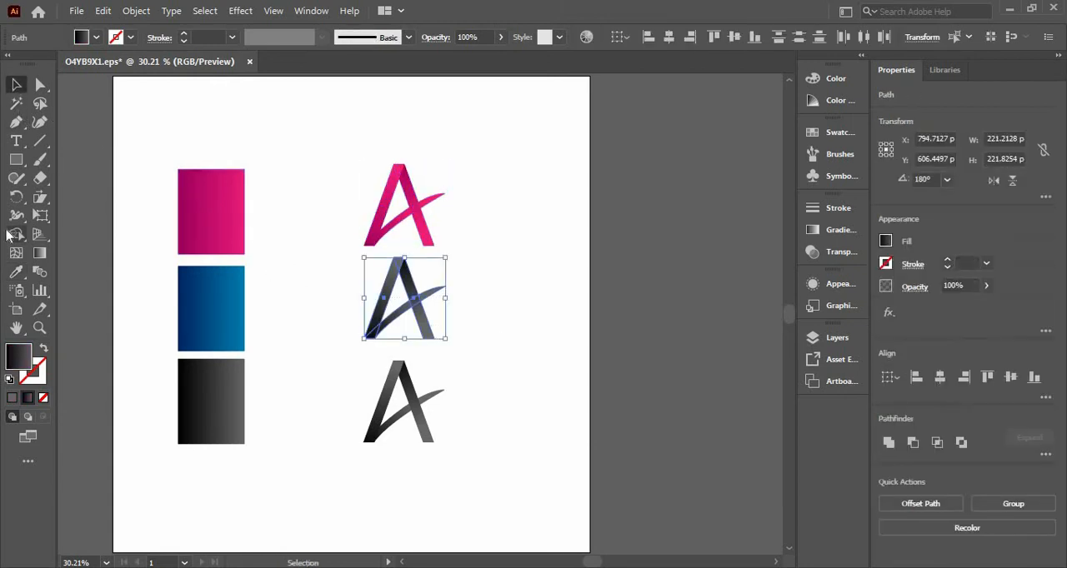
key("i")
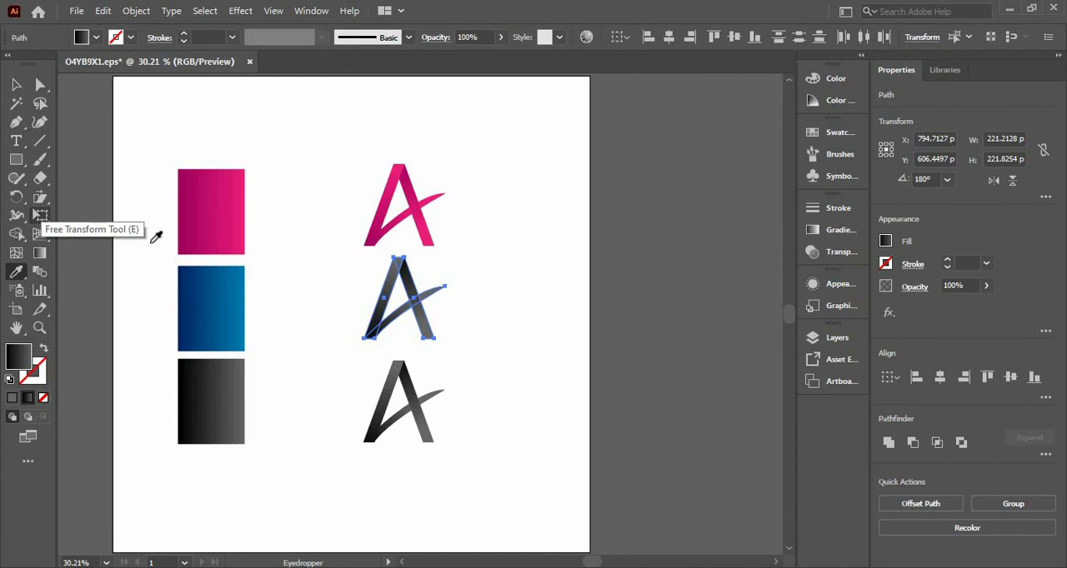
left_click(222, 289)
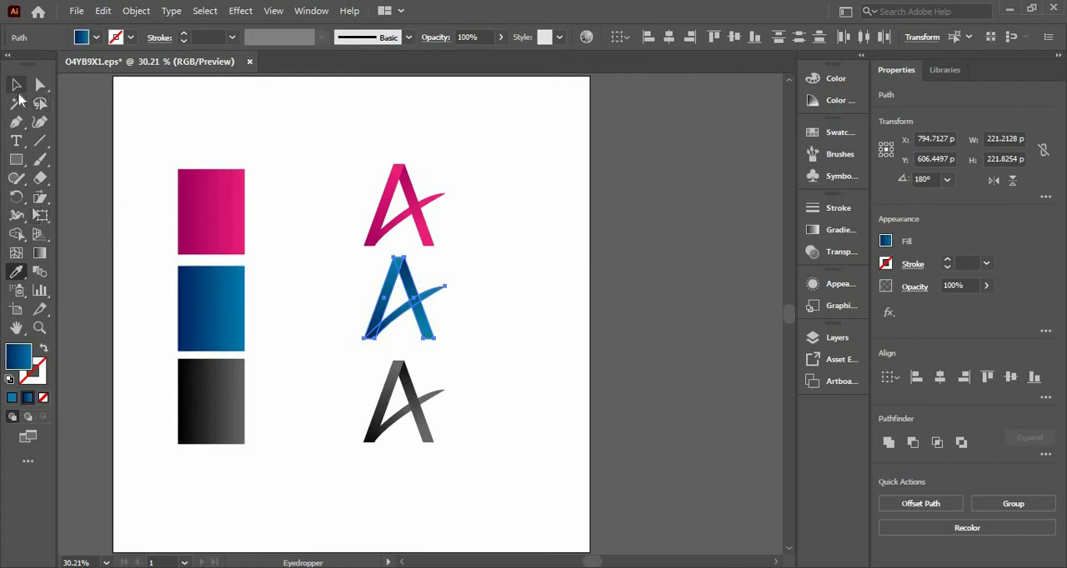
left_click(16, 85)
left_click(290, 200)
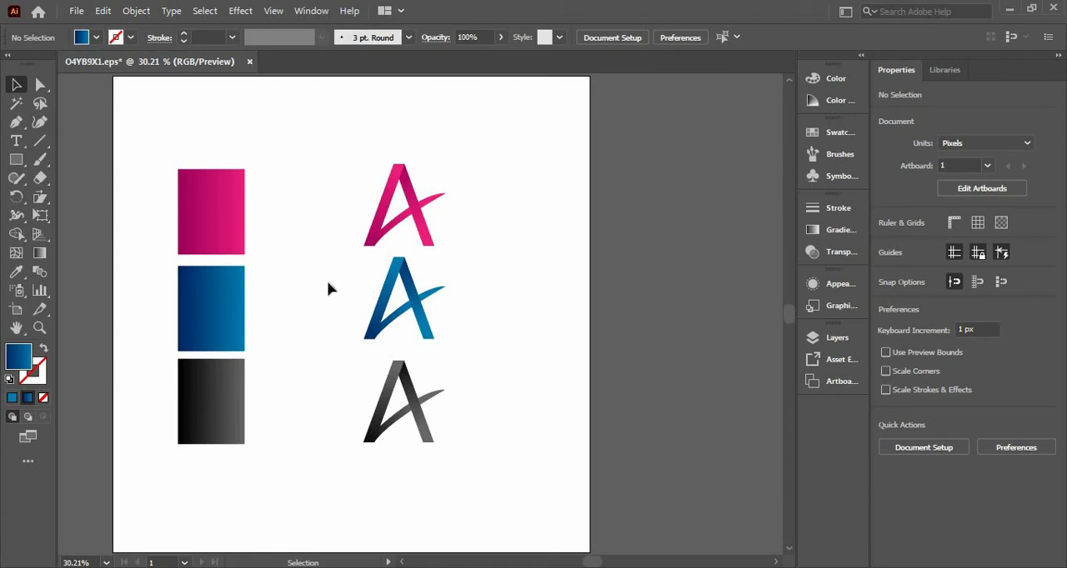
Add the point text "LOGO TEXT" beside the upper part of the magenta A.
left_click(17, 141)
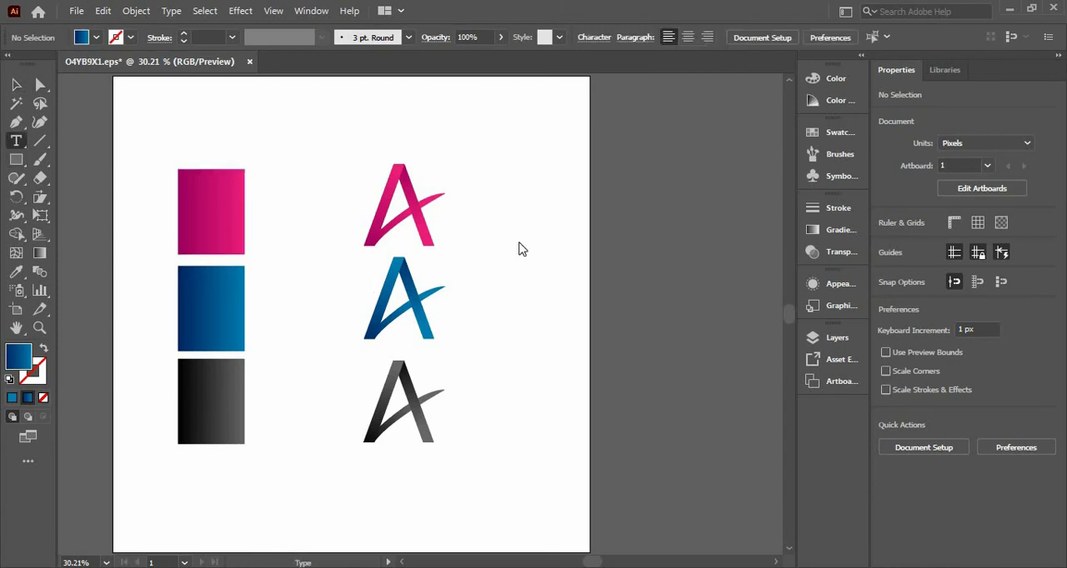
left_click(492, 198)
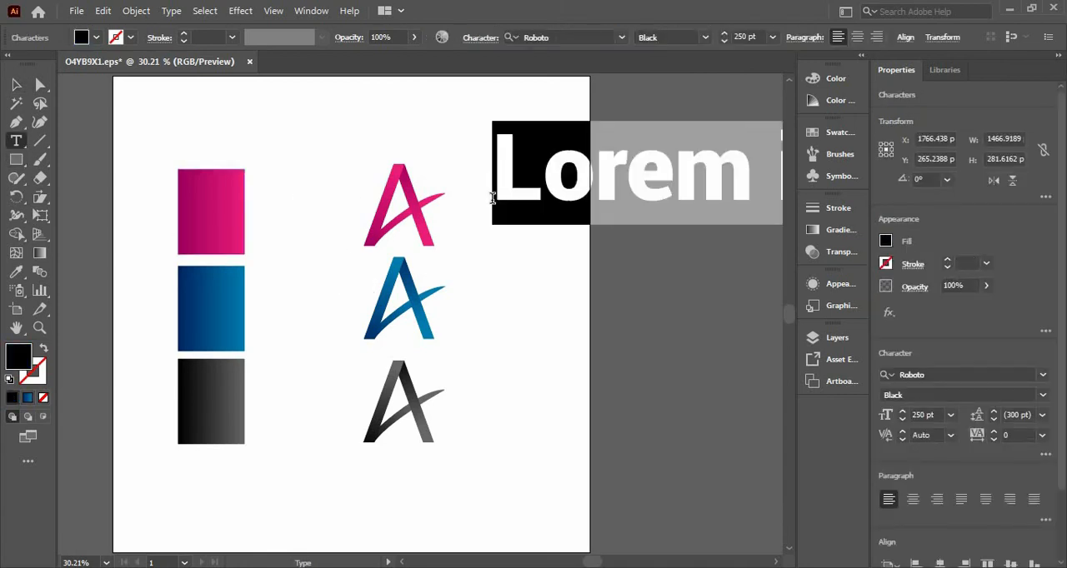
type("T")
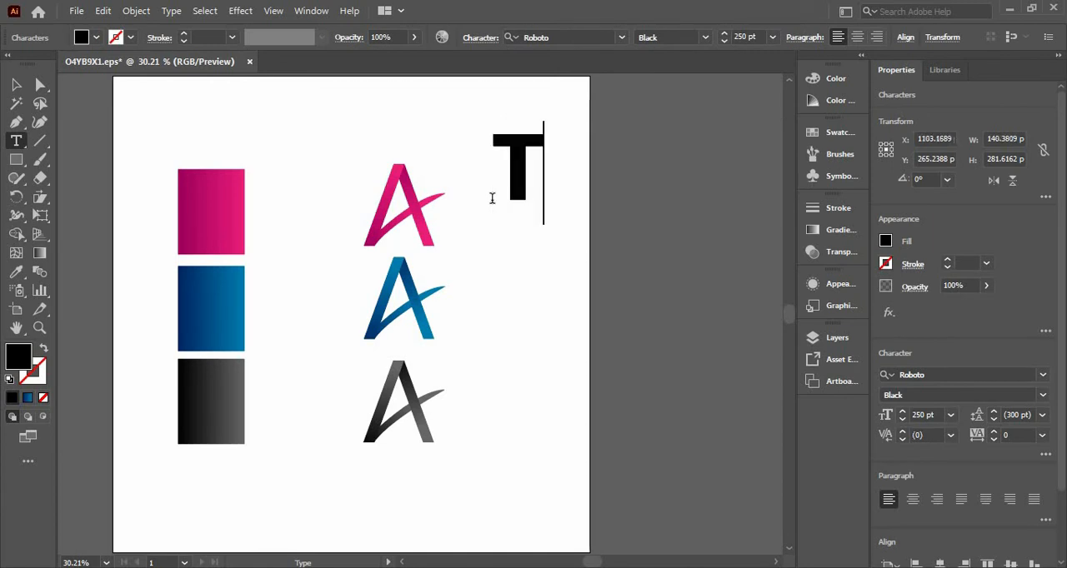
type("E")
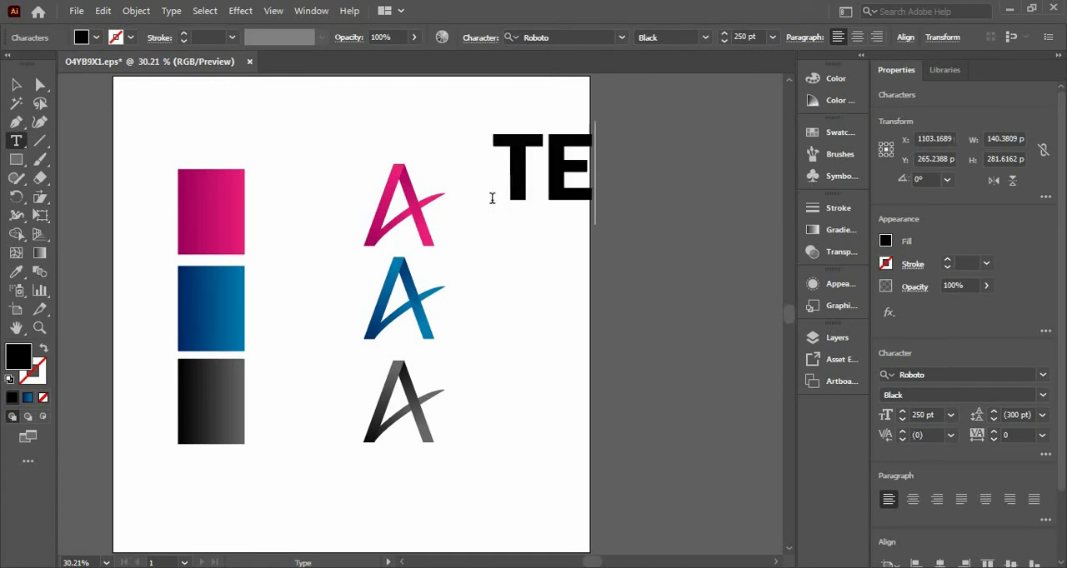
type("XT")
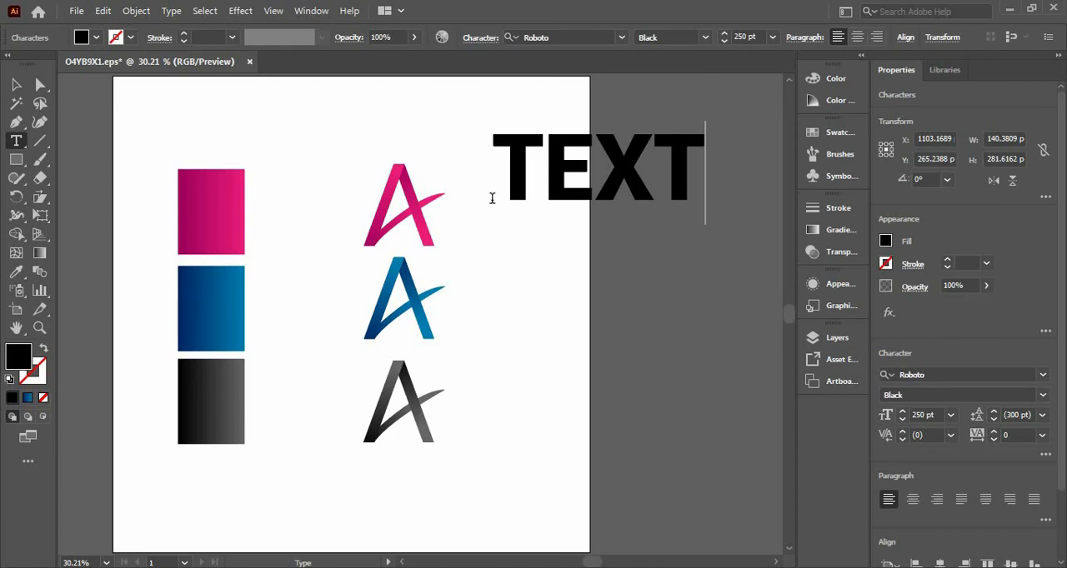
key("BackSpace")
key("BackSpace")
key("BackSpace")
key("BackSpace")
type("L")
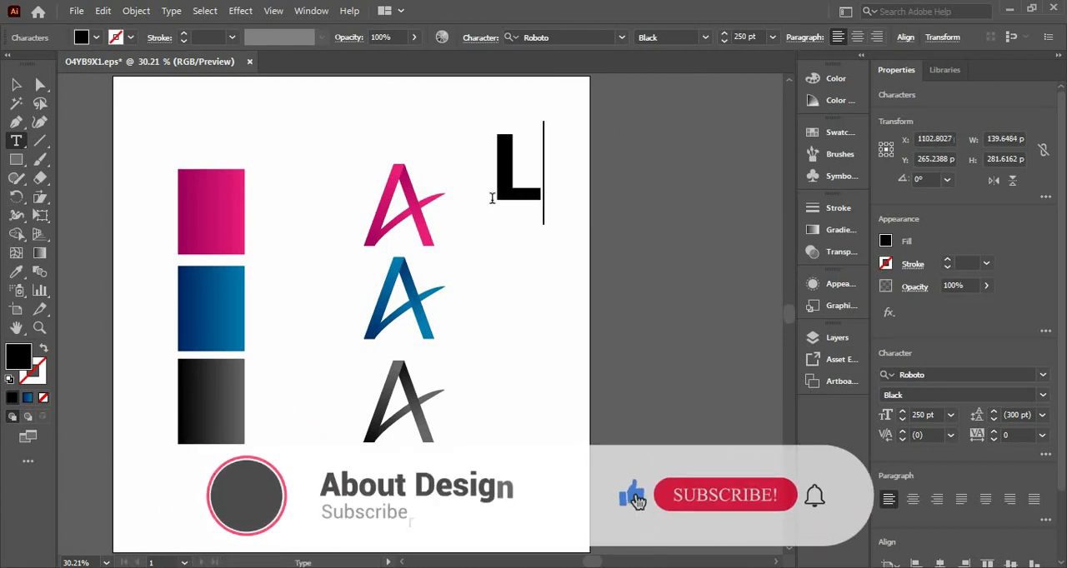
type("OGO")
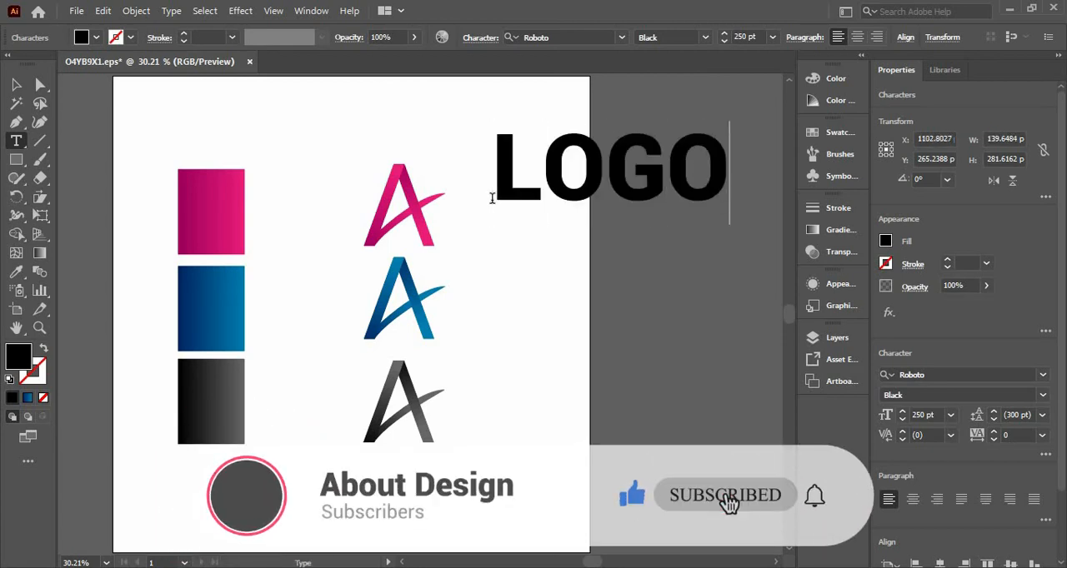
type(" 1")
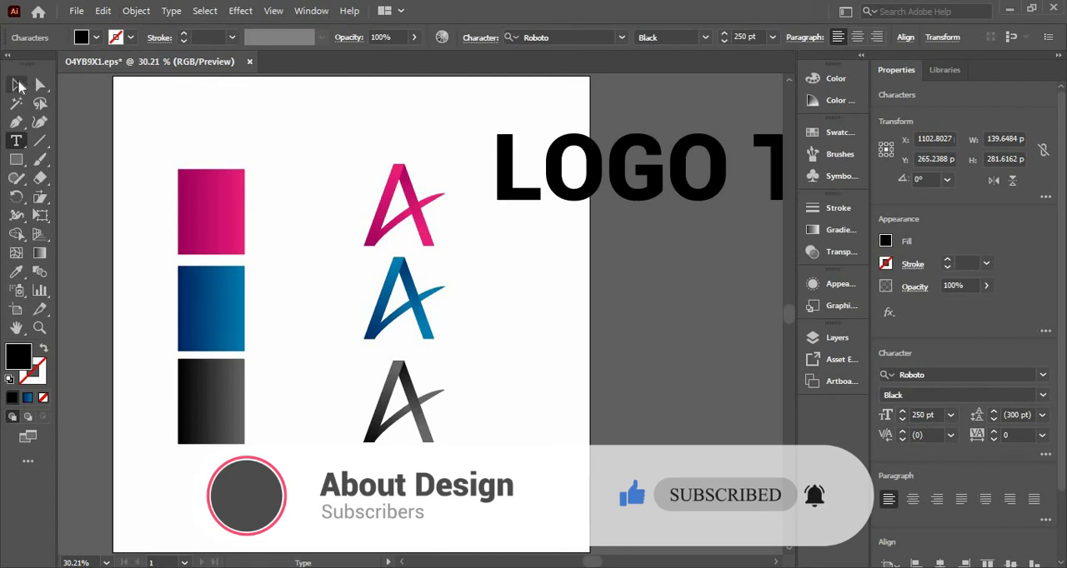
left_click(18, 86)
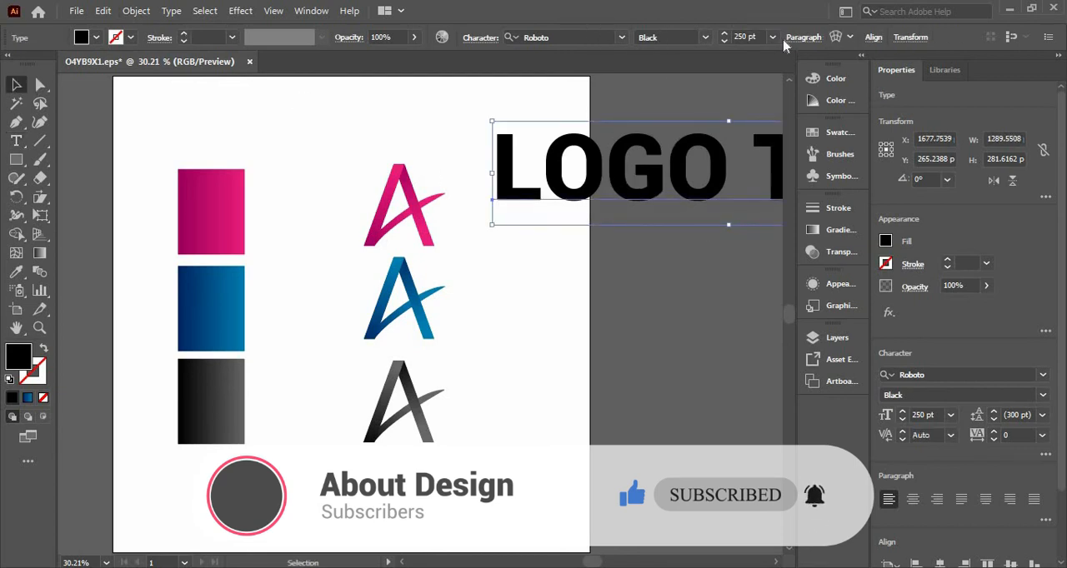
Set the text's font size to 100 pt and its font style to Bold Condensed.
left_click(759, 36)
scroll(759, 36, "down", 6)
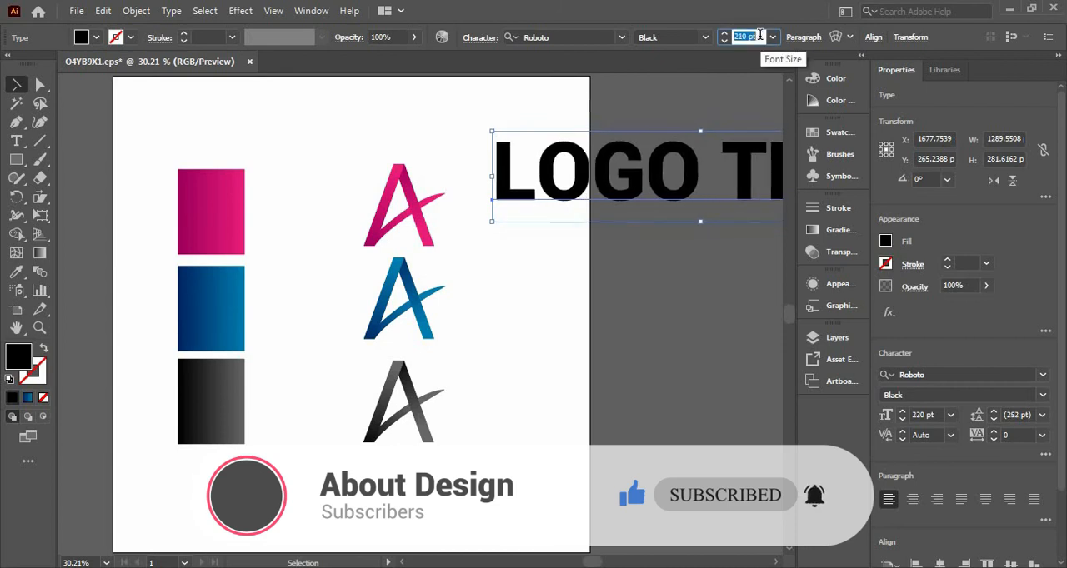
scroll(759, 36, "down", 8)
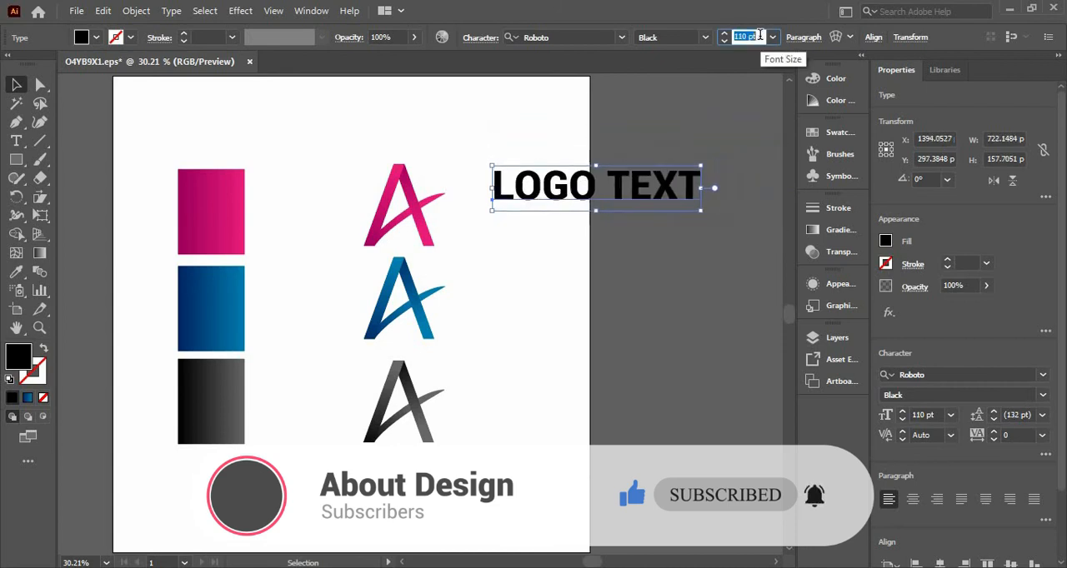
scroll(759, 36, "down", 1)
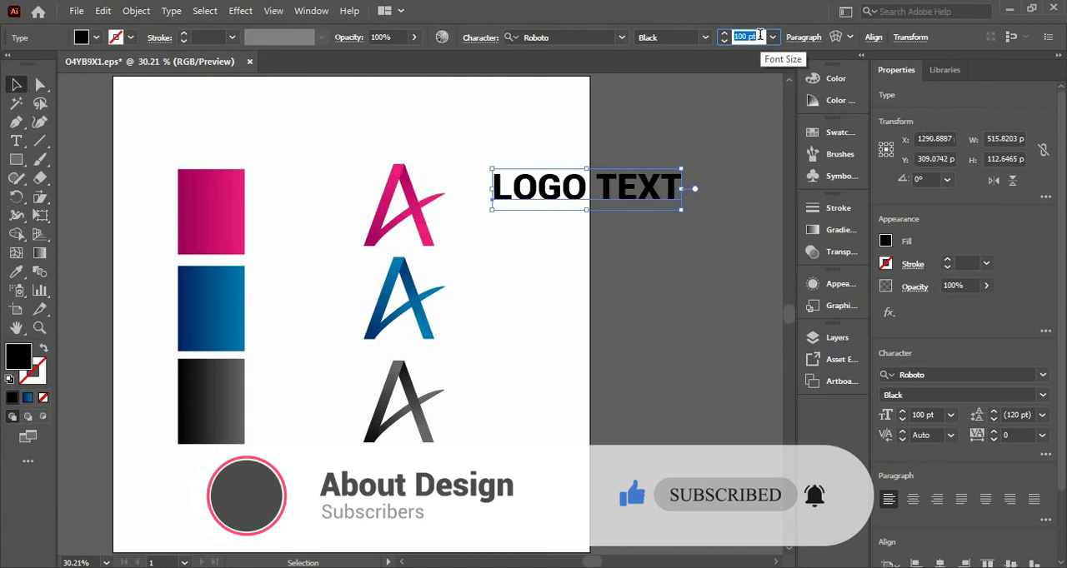
left_click(705, 38)
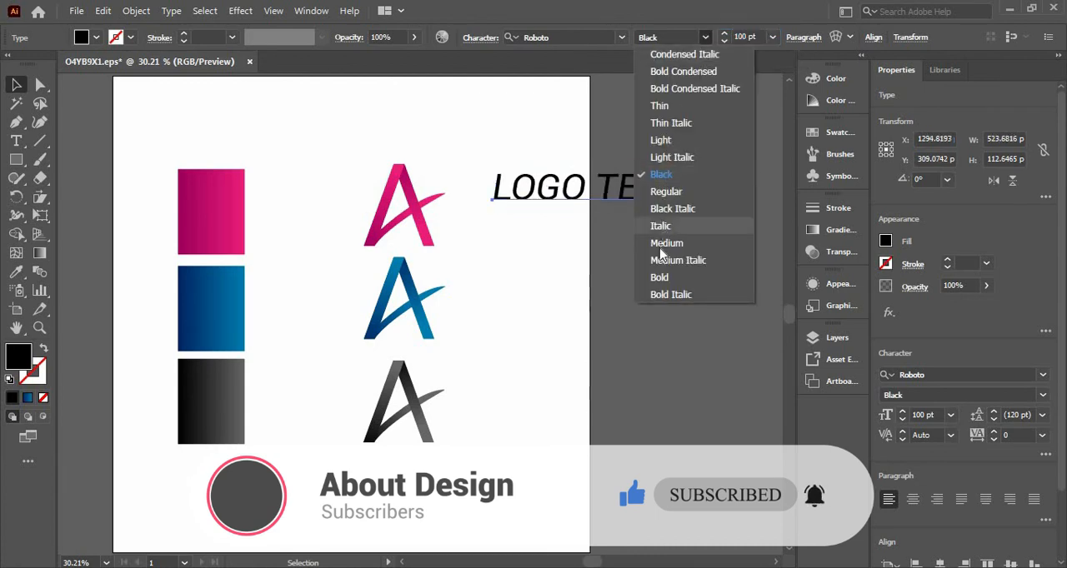
left_click(664, 72)
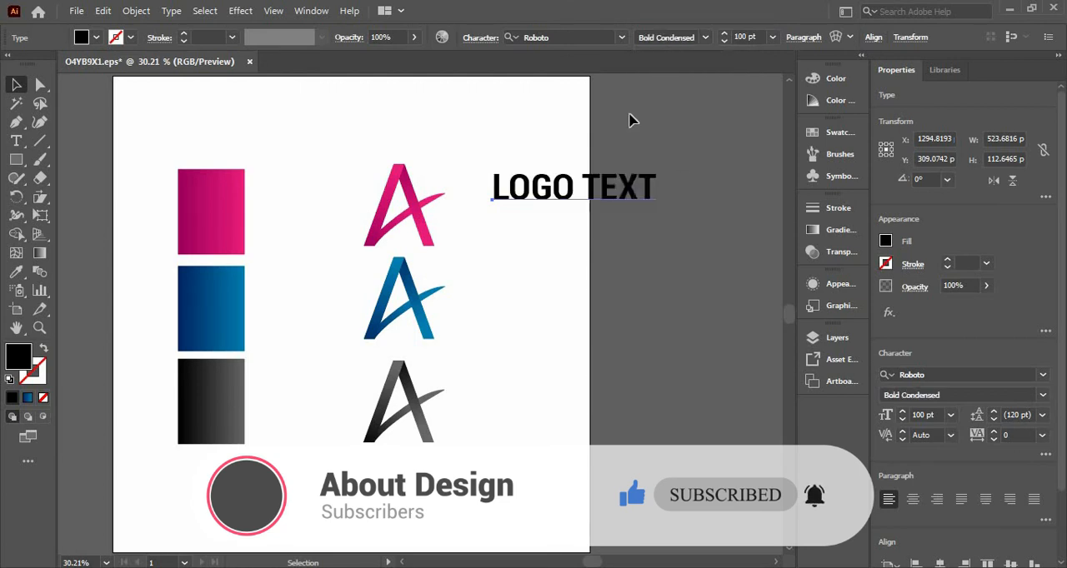
Move the text next to the magenta A and place copies of it beside the blue and black A's.
left_click_drag(637, 187, 525, 312)
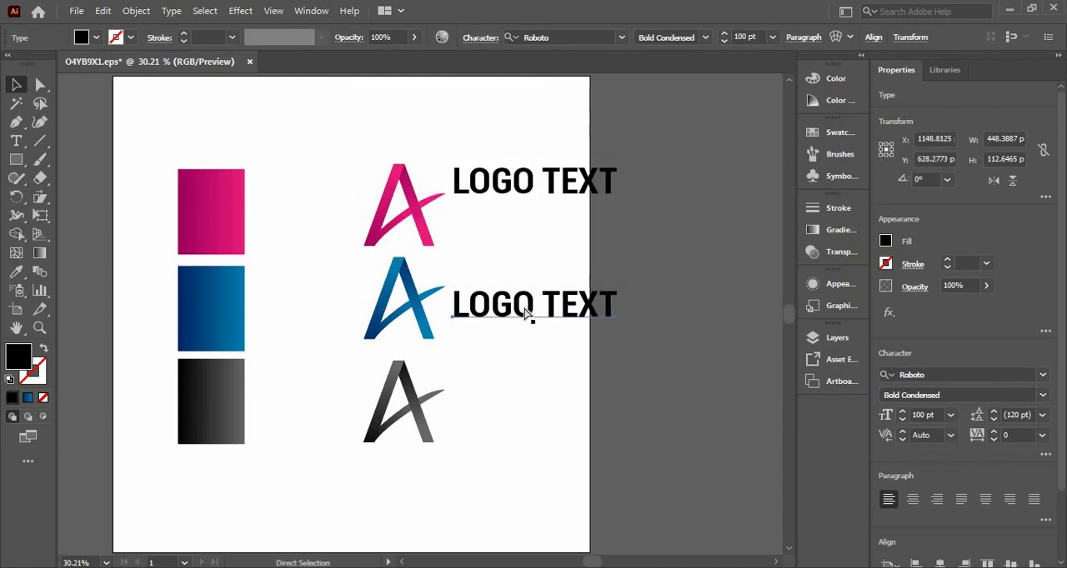
key("ctrl+d")
left_click_drag(481, 429, 631, 415)
left_click(439, 477)
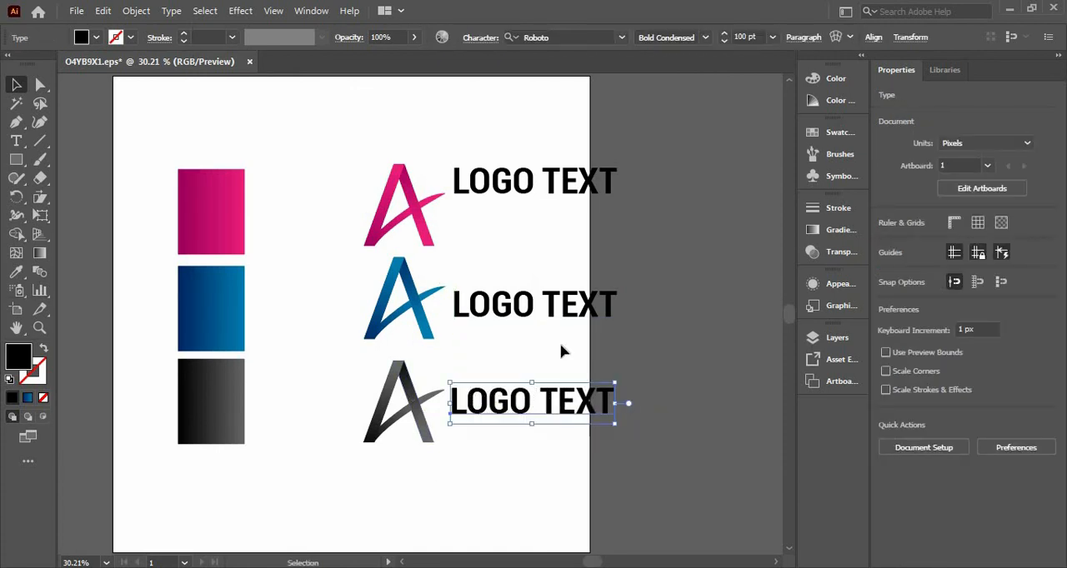
Expand all three LOGO TEXT objects into outlined shapes.
left_click_drag(530, 289, 553, 440)
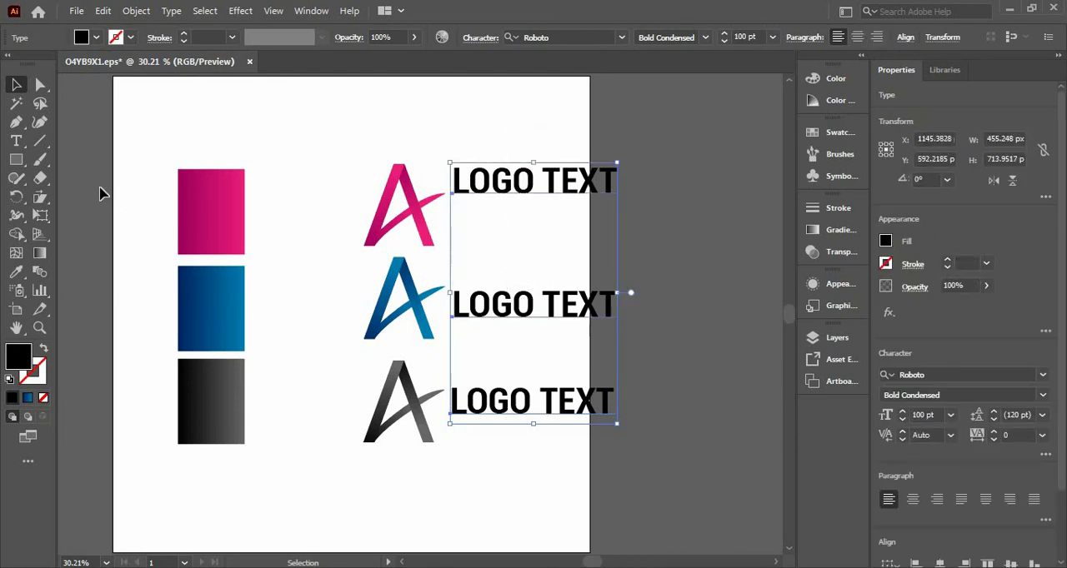
right_click(456, 205)
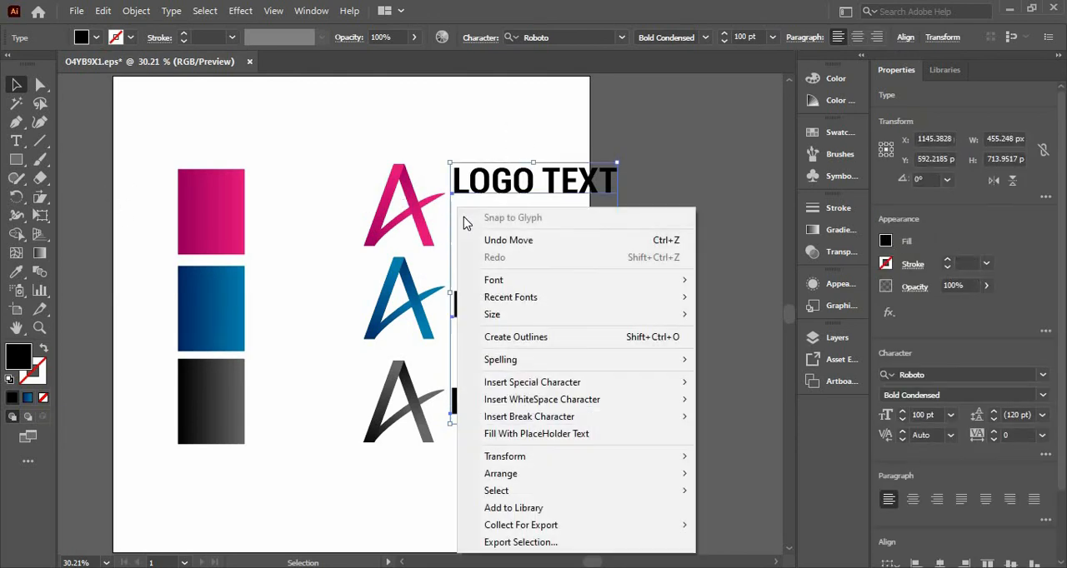
left_click(133, 10)
left_click(208, 185)
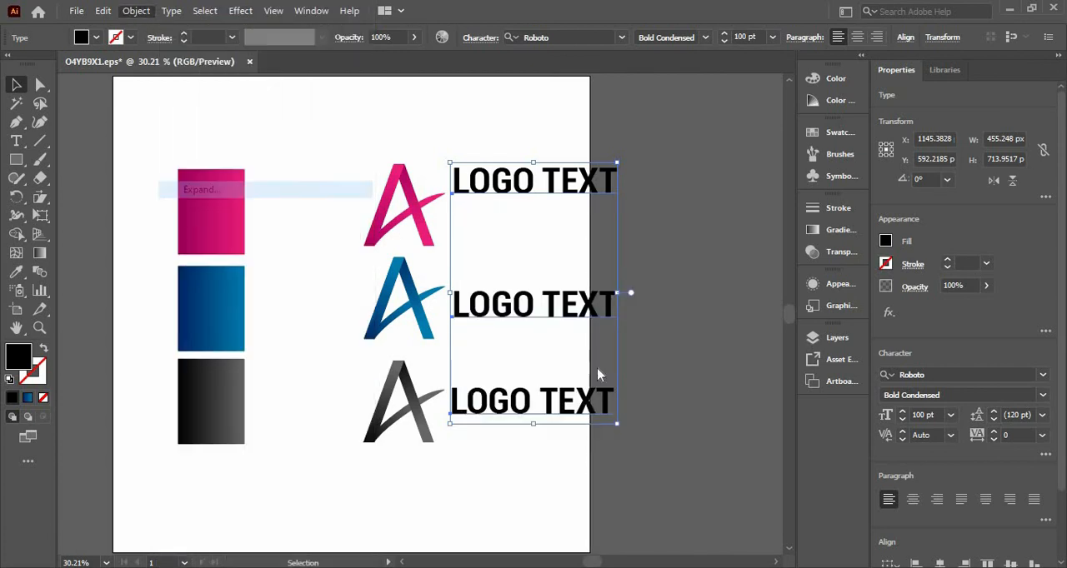
left_click(496, 380)
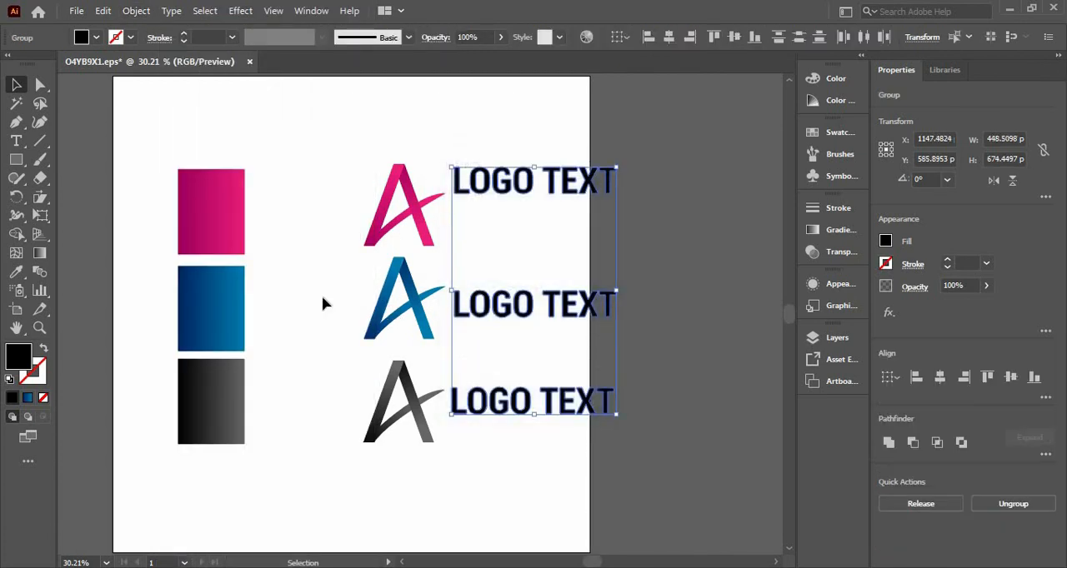
Apply the magenta square's gradient to all three expanded texts.
key("i")
left_click(217, 226)
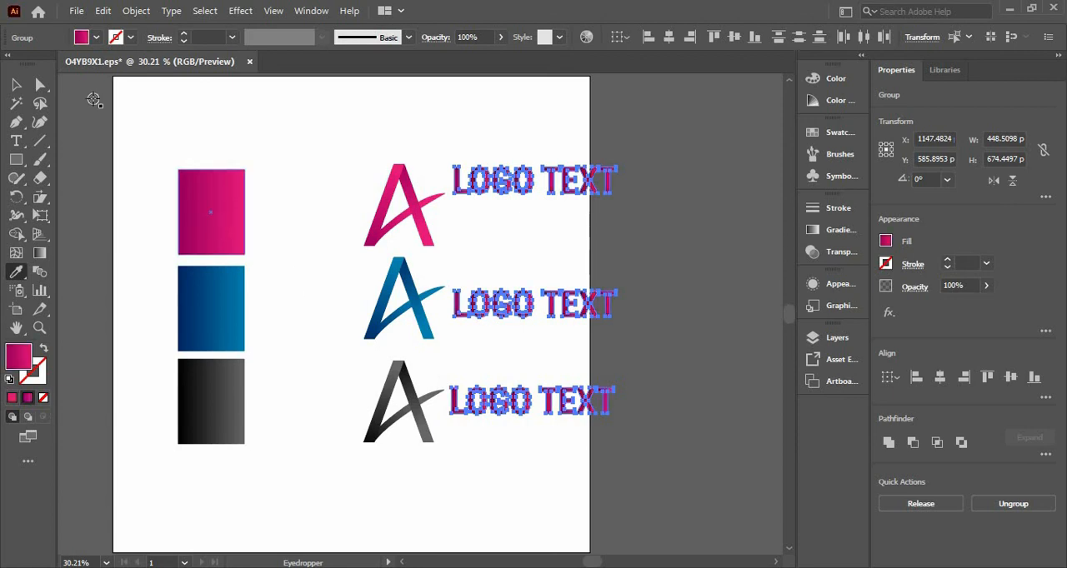
left_click(18, 85)
left_click(327, 356)
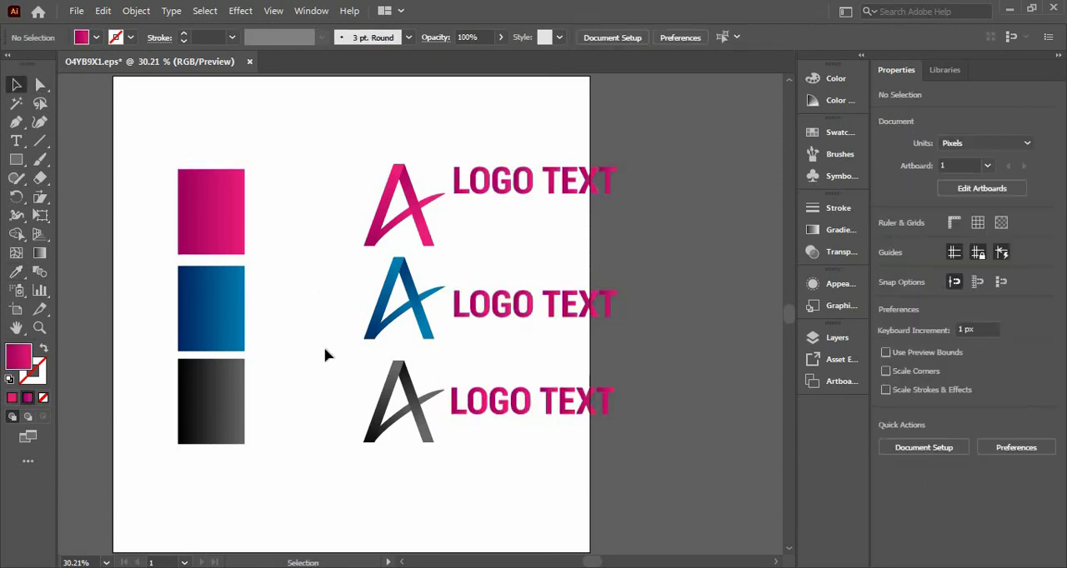
Apply the blue square's gradient to the middle LOGO TEXT.
left_click(488, 298)
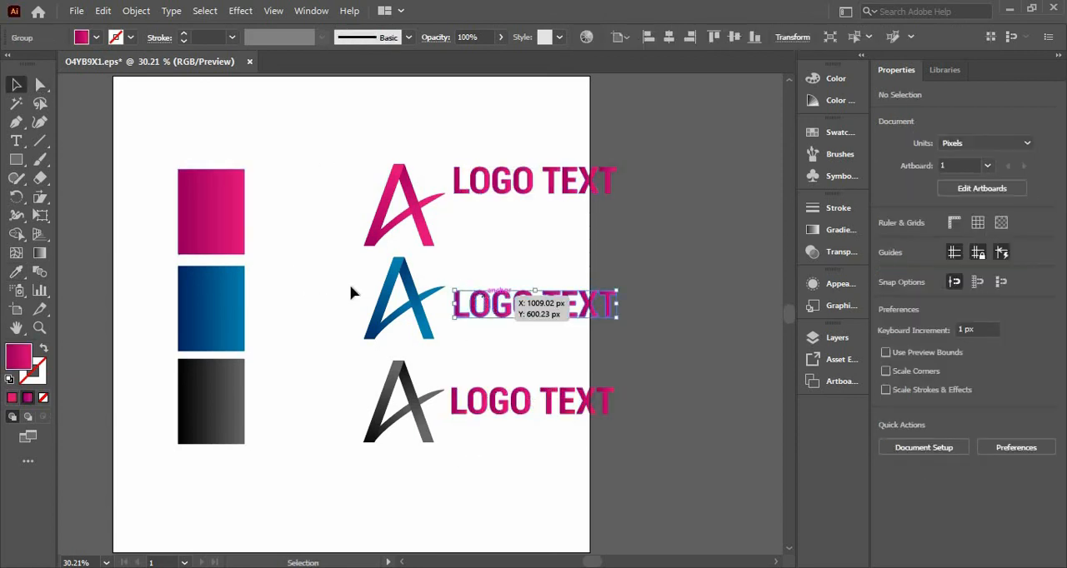
key("i")
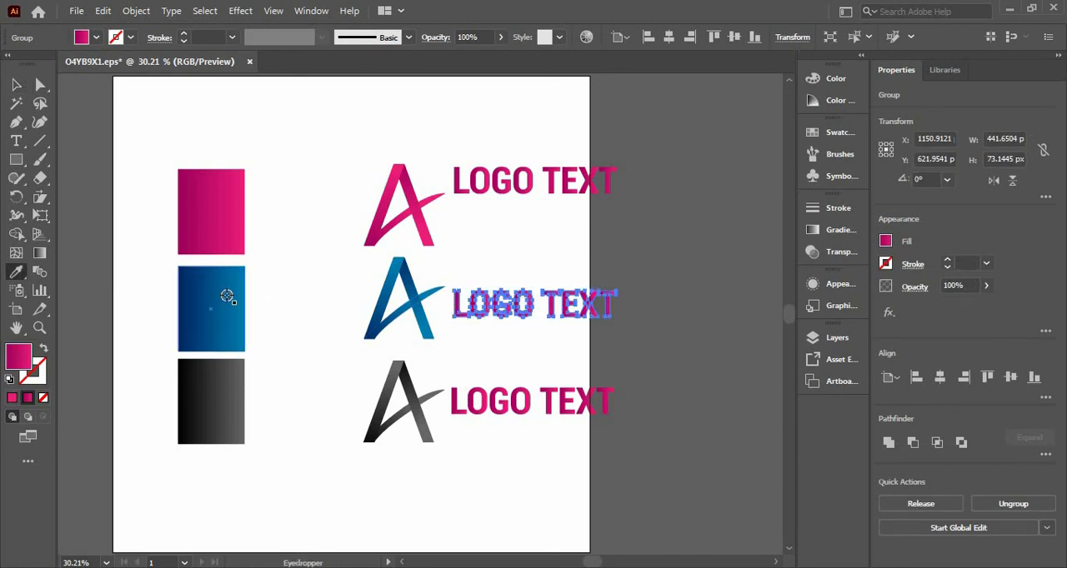
left_click(227, 297)
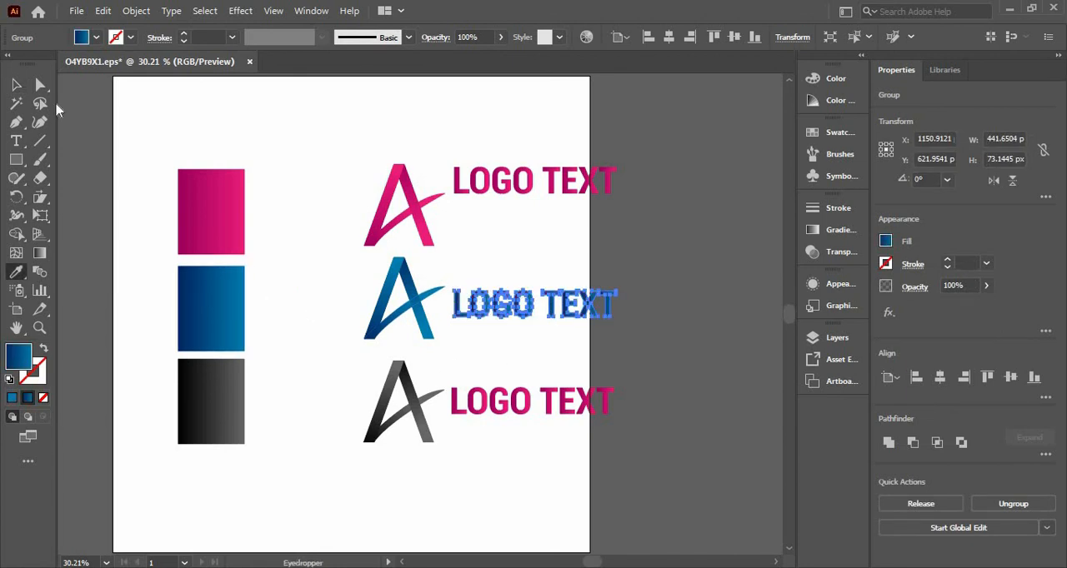
left_click(15, 86)
Apply the black square's gradient to the lowest LOGO TEXT and deselect it.
left_click(487, 419)
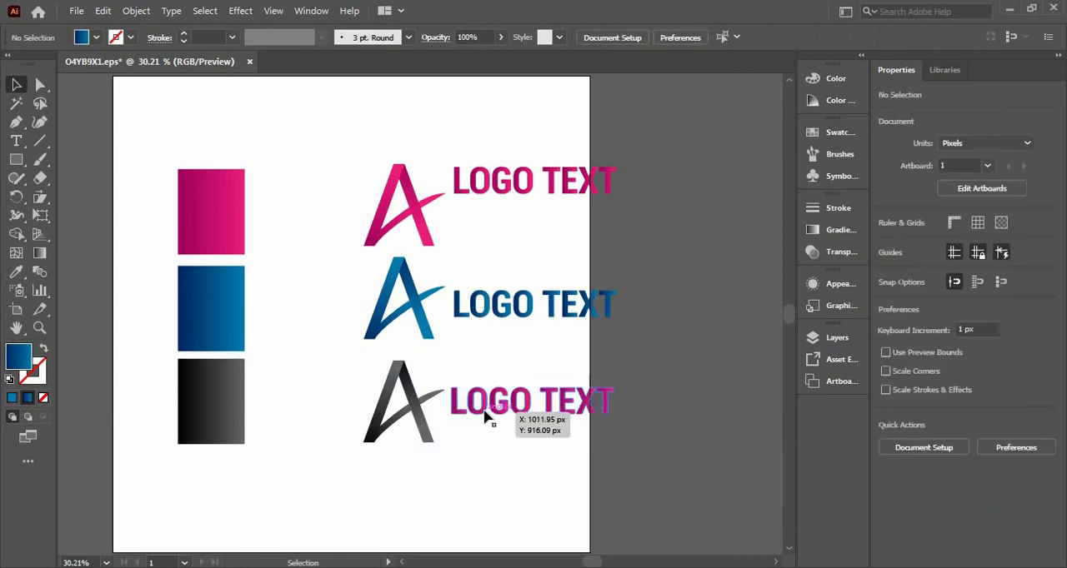
left_click(485, 411)
key("i")
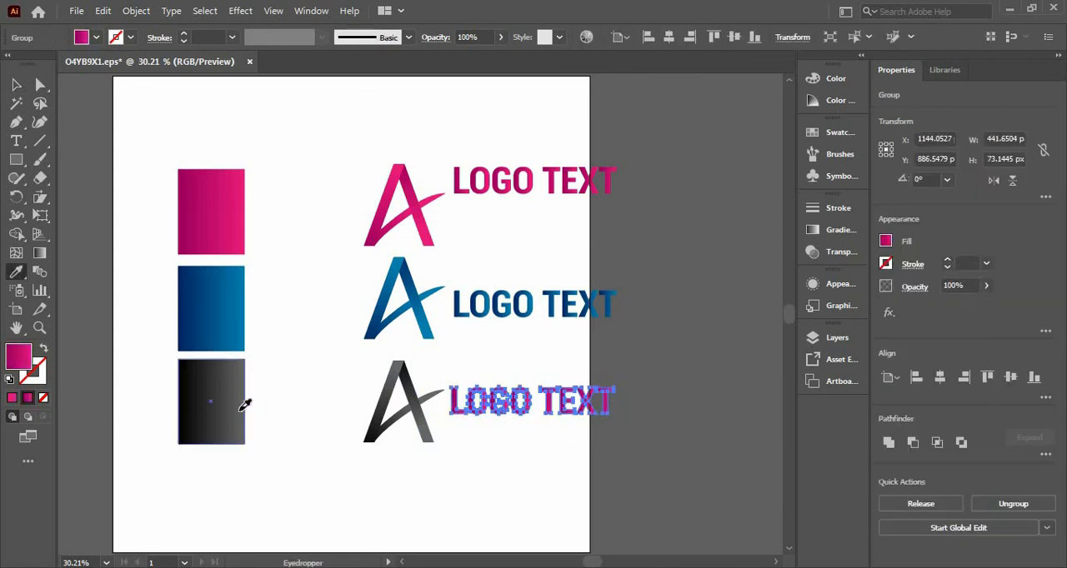
left_click(240, 406)
key("v")
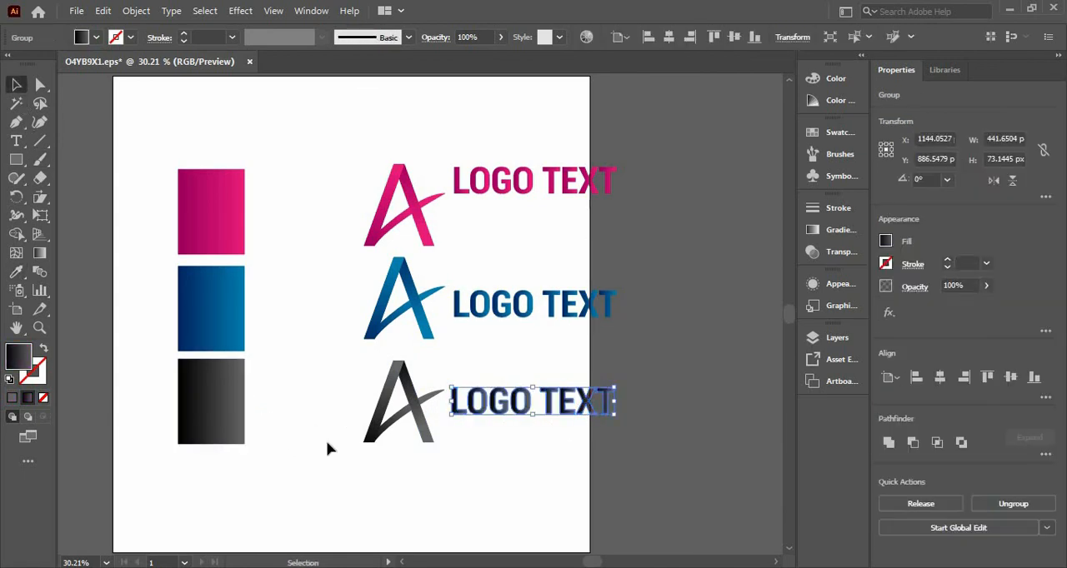
left_click(529, 524)
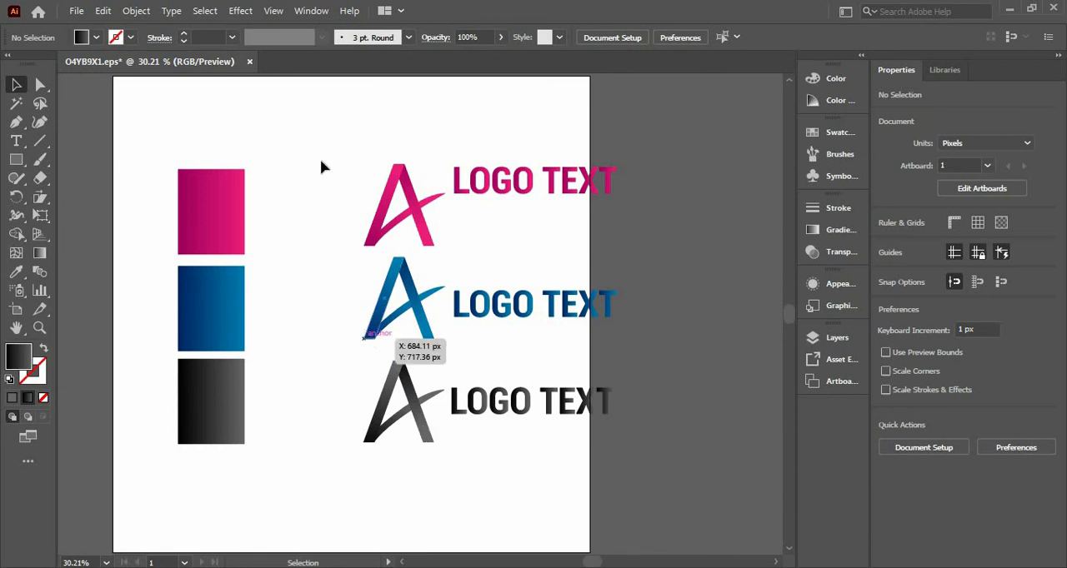
Select all parts of the three stacked A's together, leaving out the texts and gradient squares.
left_click_drag(321, 132, 438, 449)
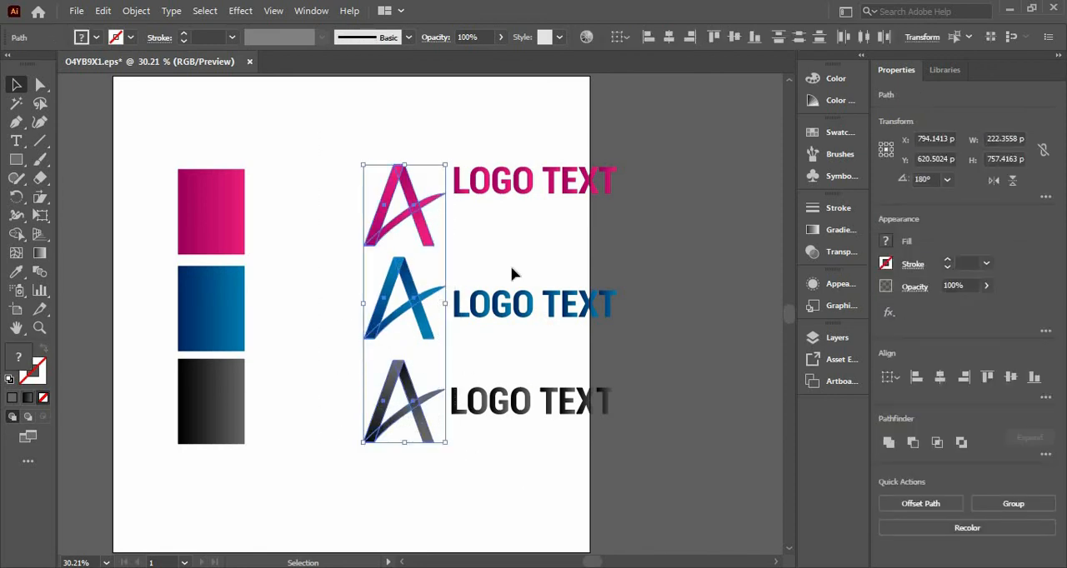